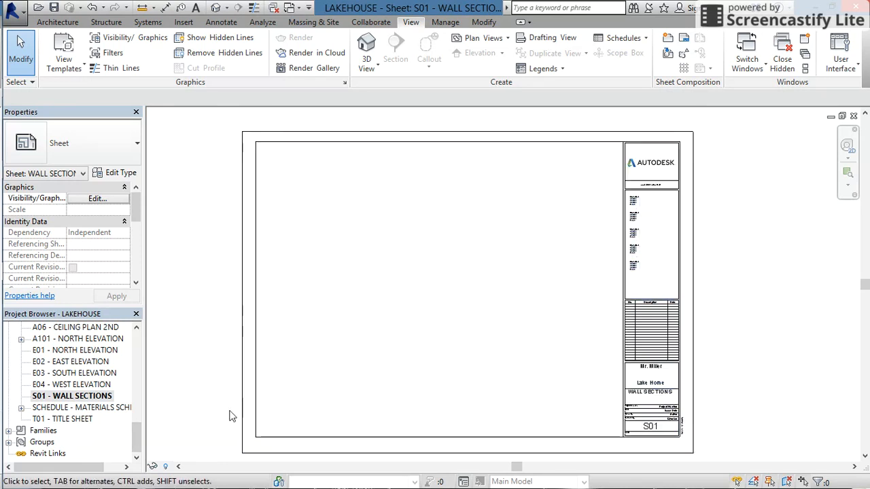
# Open the FIRST FLOOR floor plan view.
pyautogui.scroll(6, 129, 394)
pyautogui.scroll(7, 127, 394)
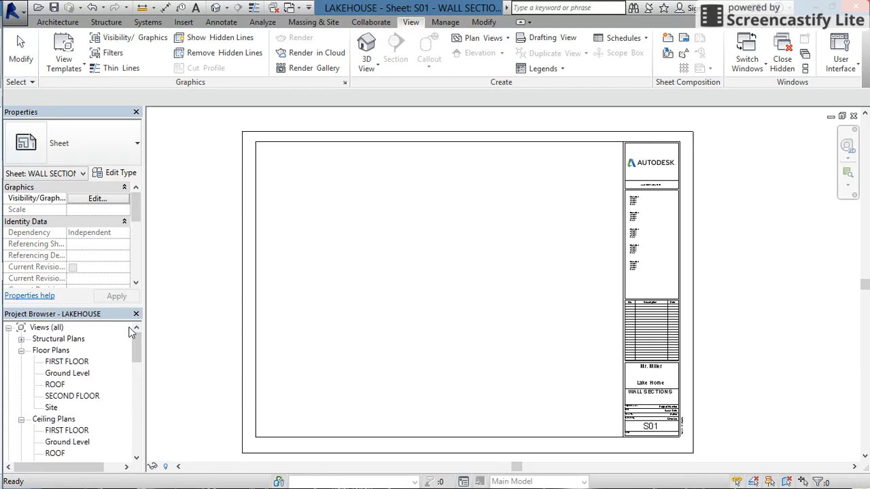
pyautogui.doubleClick(69, 363)
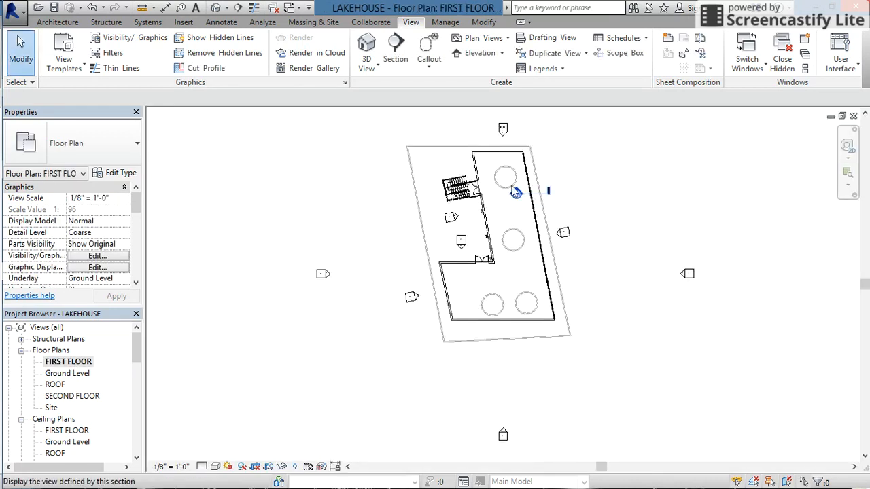
# Delete the existing section marker that crosses the east wall, together with its Section 1 view.
pyautogui.scroll(5, 516, 194)
pyautogui.moveTo(564, 200); pyautogui.dragTo(395, 253, button='middle')
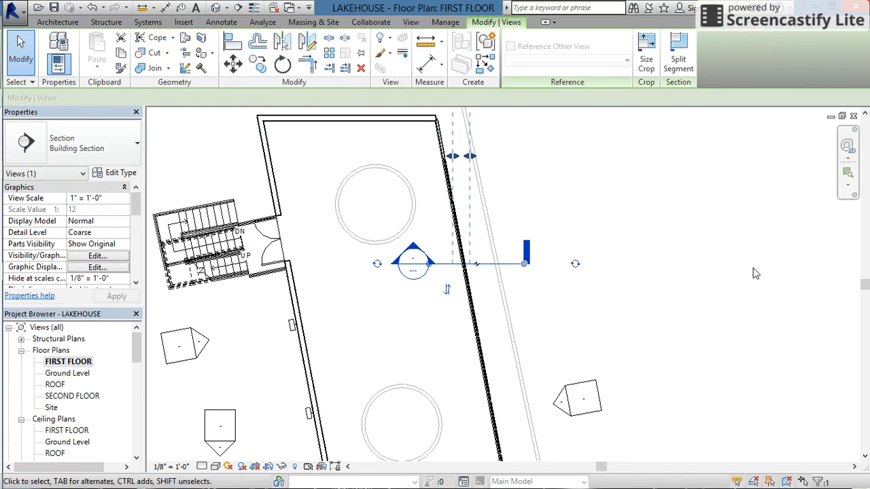
pyautogui.press('Delete')
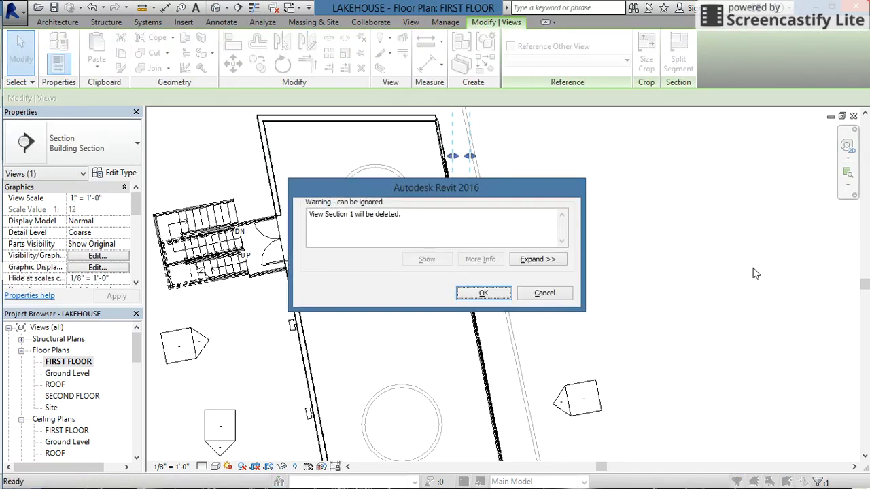
pyautogui.click(494, 296)
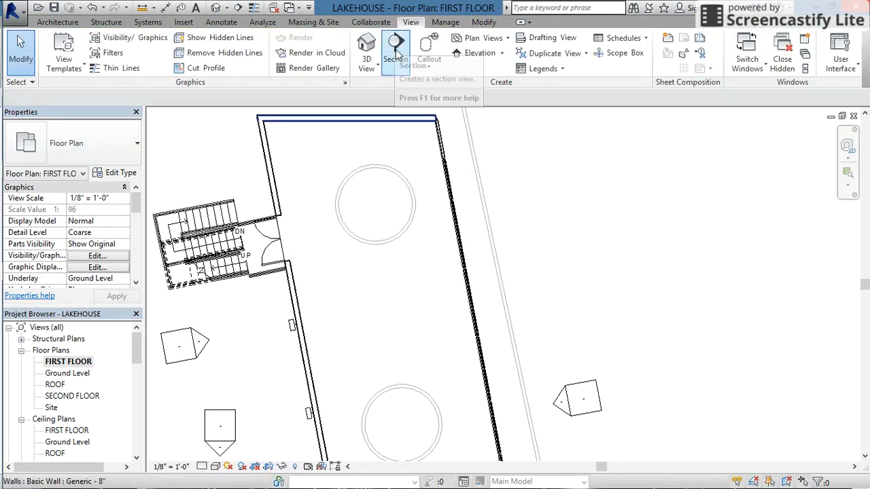
# Save the project and draw a short horizontal Building Section through the east wall, just below the northernmost circle.
pyautogui.click(58, 22)
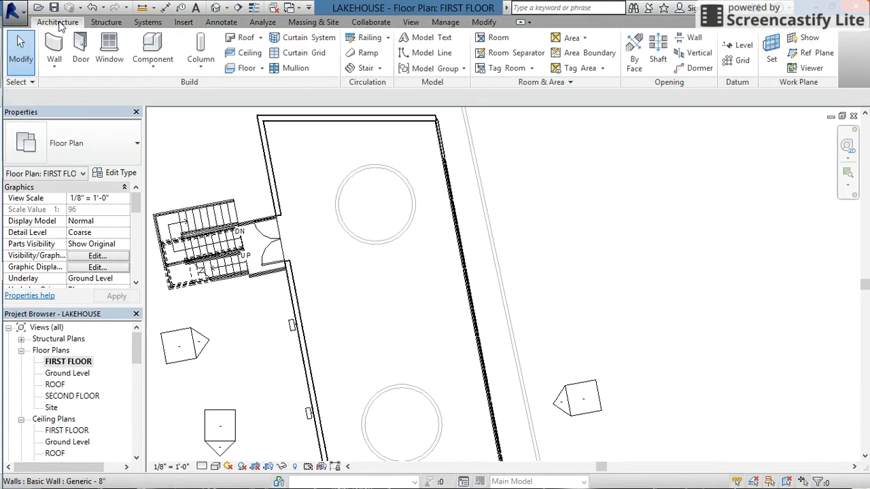
pyautogui.click(410, 22)
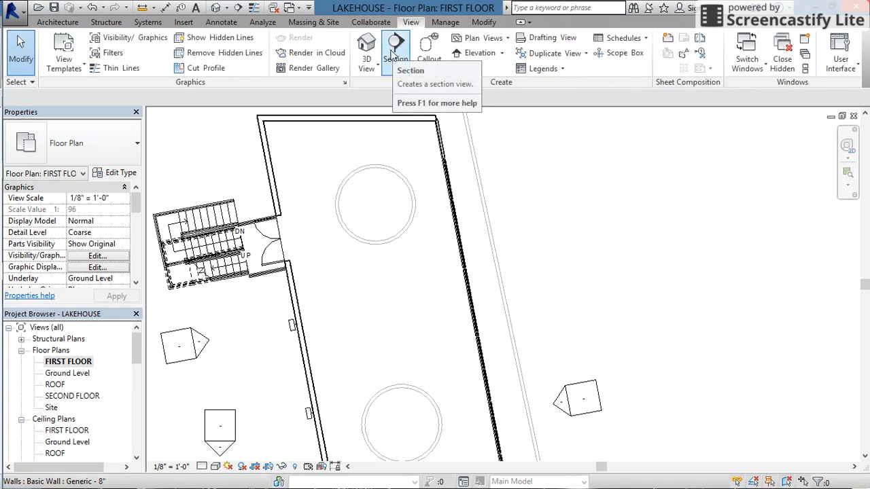
pyautogui.click(394, 51)
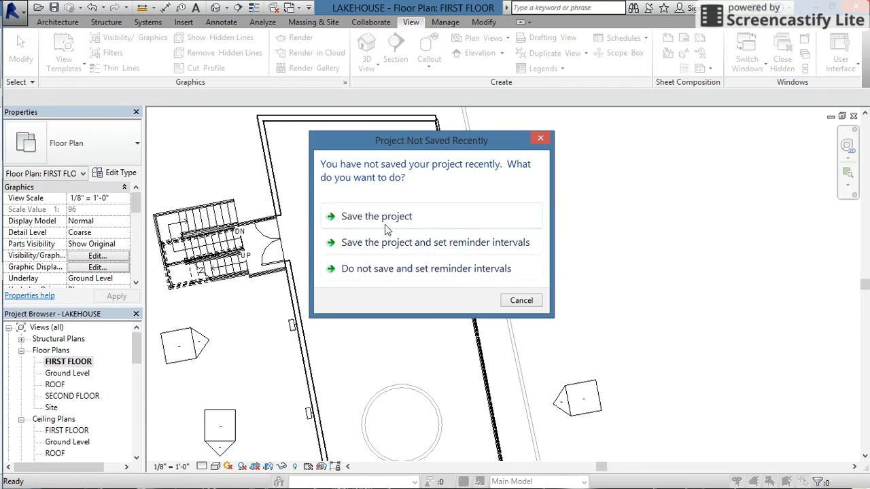
pyautogui.click(383, 218)
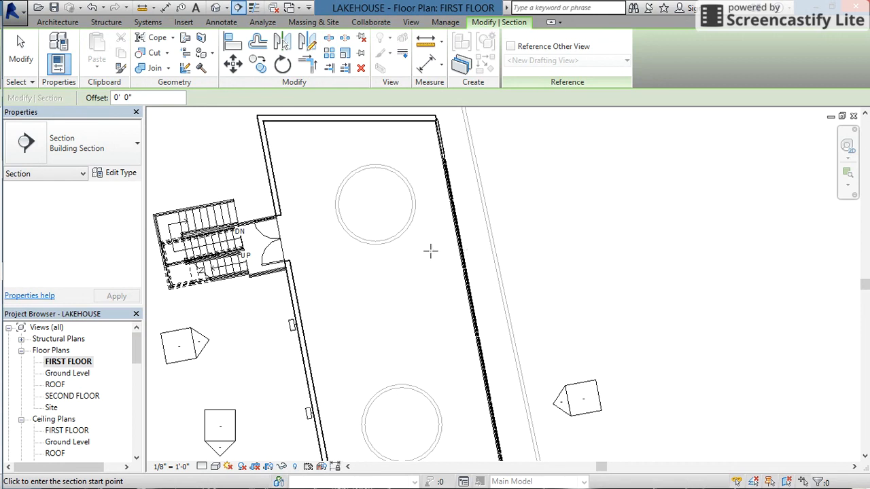
pyautogui.click(431, 251)
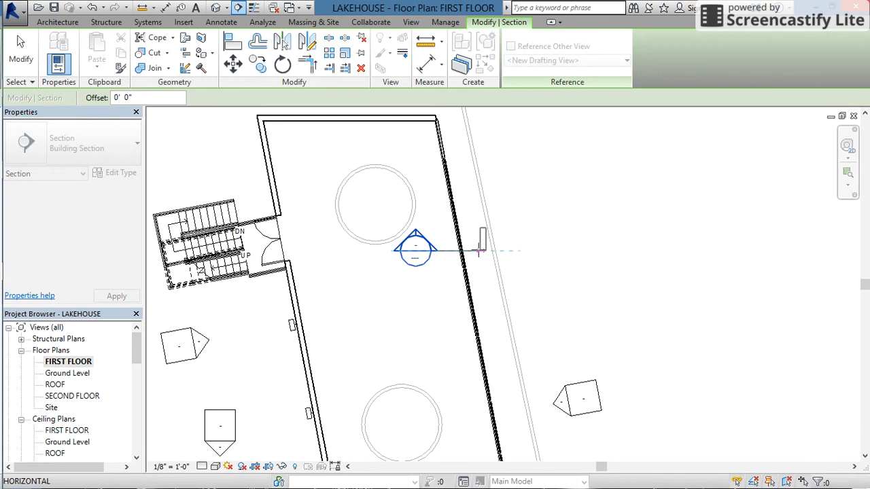
pyautogui.click(481, 252)
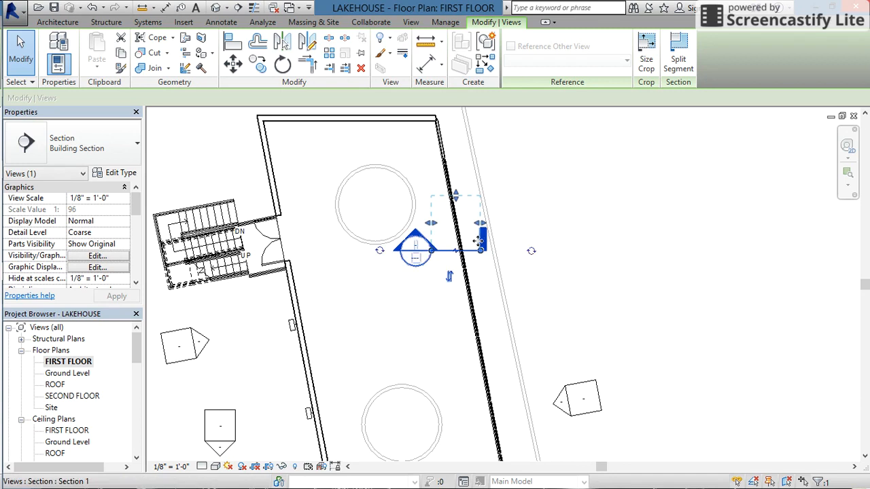
# Extend the new section's view depth to just past the building's north wall and narrow its crop on the exterior side.
pyautogui.scroll(2, 483, 241)
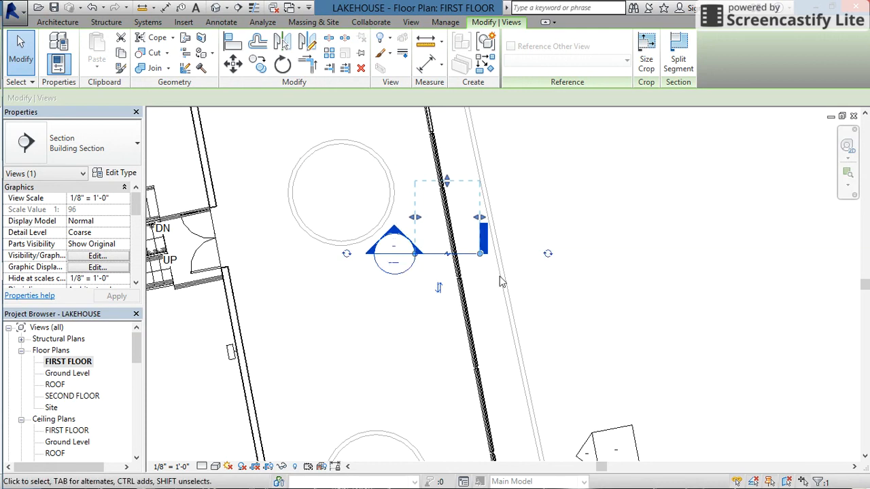
pyautogui.scroll(-1, 481, 273)
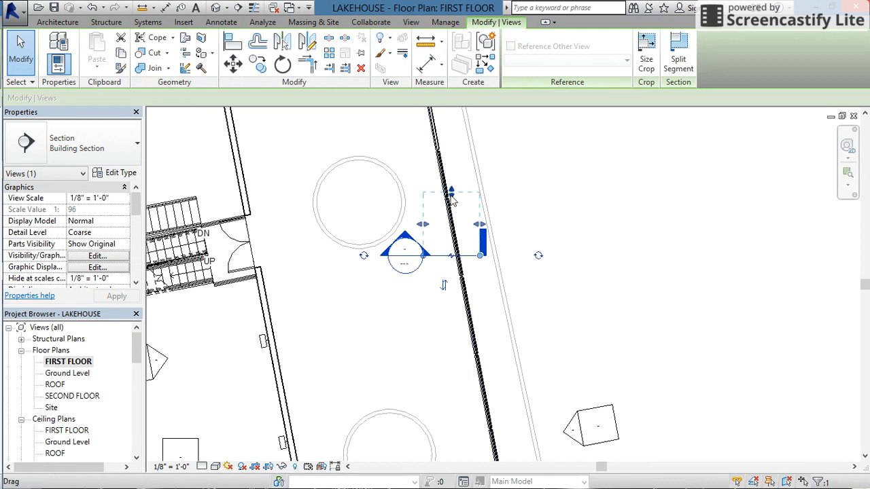
pyautogui.moveTo(451, 194); pyautogui.dragTo(452, 136)
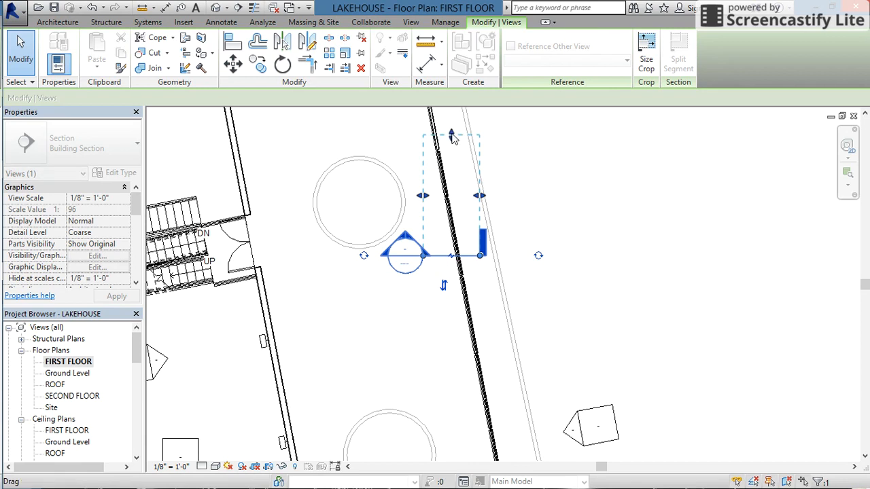
pyautogui.moveTo(449, 206); pyautogui.dragTo(437, 271, button='middle')
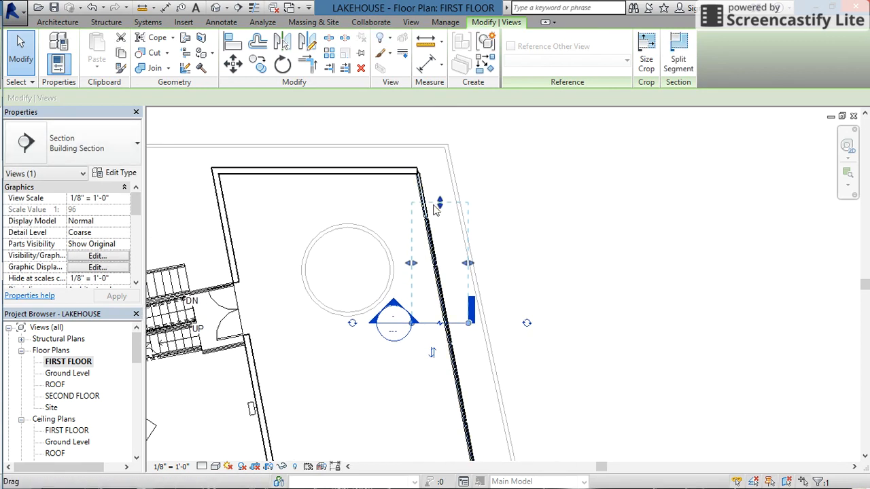
pyautogui.moveTo(441, 204); pyautogui.dragTo(443, 304)
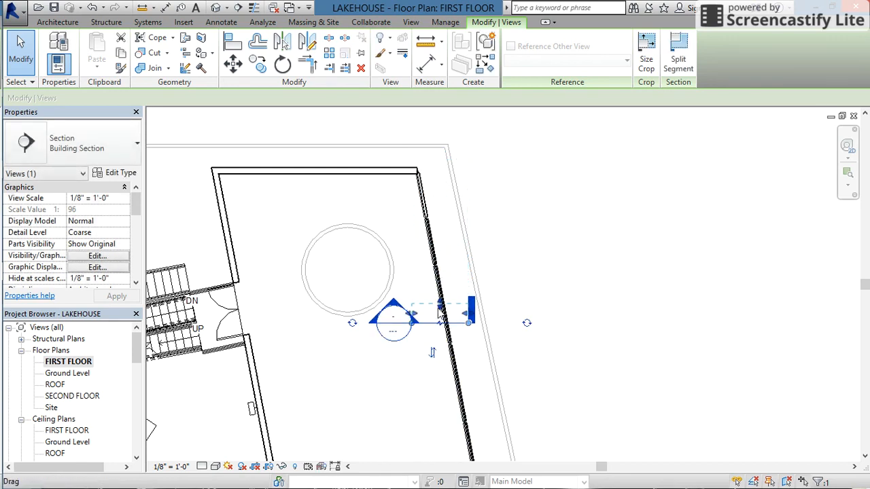
pyautogui.moveTo(442, 311); pyautogui.dragTo(440, 136)
pyautogui.moveTo(439, 138); pyautogui.dragTo(436, 167)
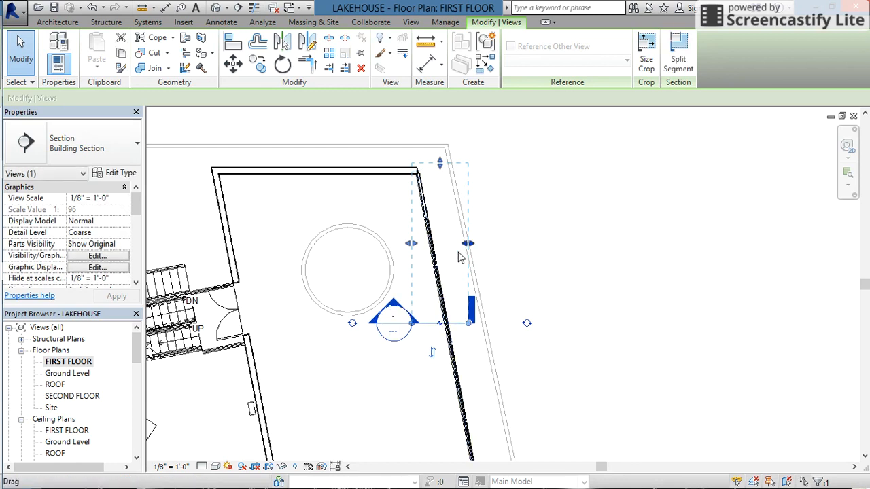
pyautogui.moveTo(467, 243); pyautogui.dragTo(448, 246)
pyautogui.click(518, 198)
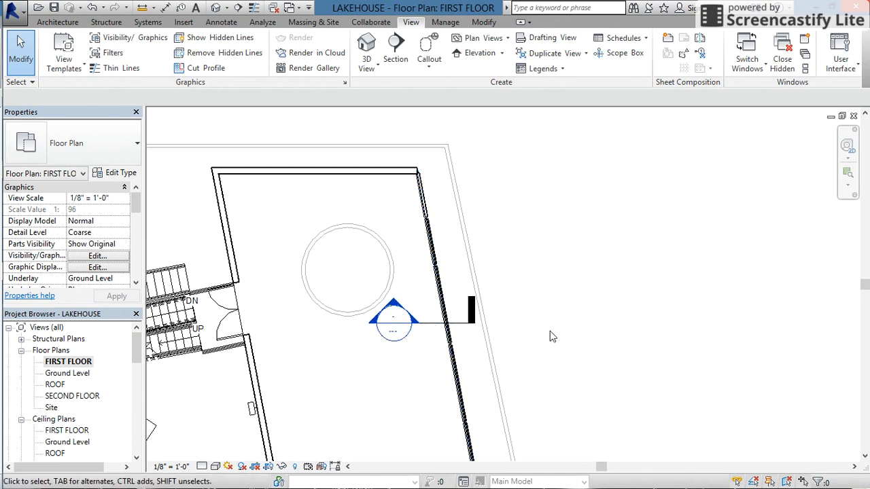
# Expand the Building Section views in the project list and open the new section's view from its marker in the plan.
pyautogui.scroll(-2, 550, 336)
pyautogui.moveTo(560, 353); pyautogui.dragTo(547, 307, button='middle')
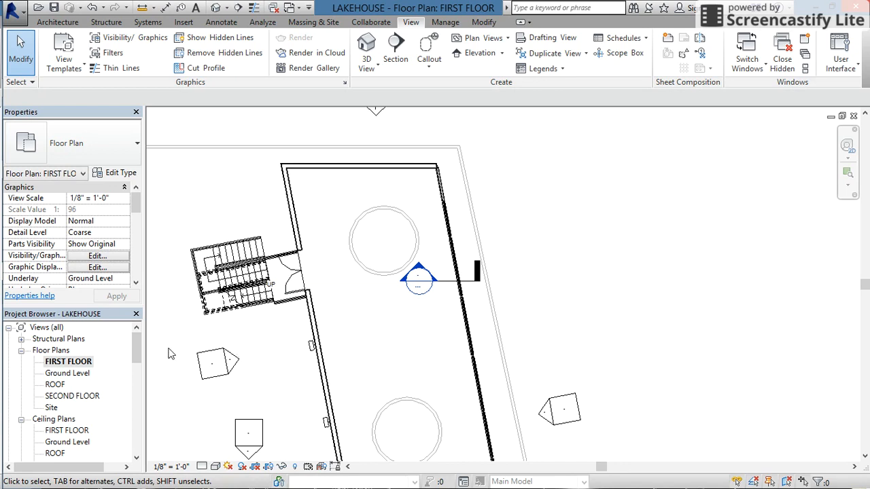
pyautogui.moveTo(138, 351); pyautogui.dragTo(142, 400)
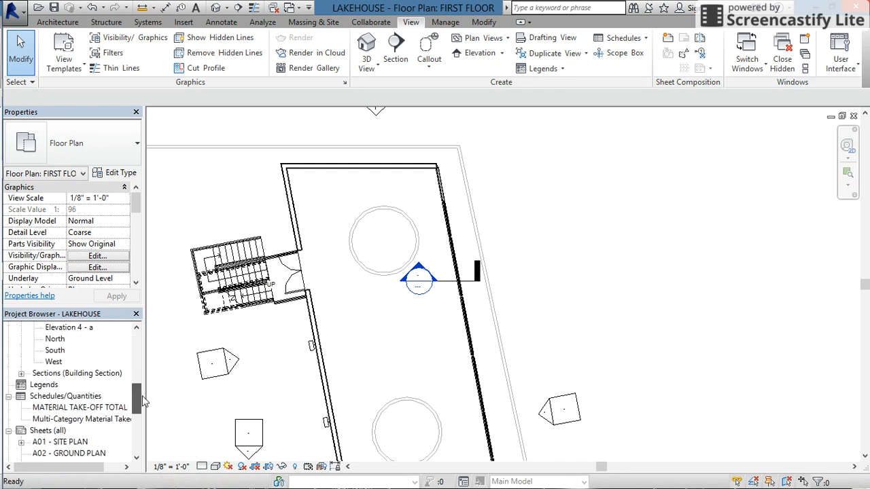
pyautogui.click(21, 374)
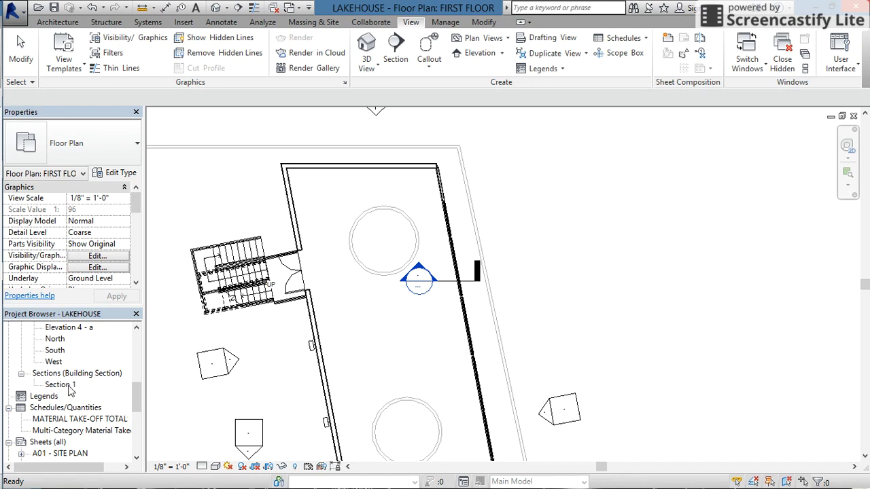
pyautogui.doubleClick(419, 279)
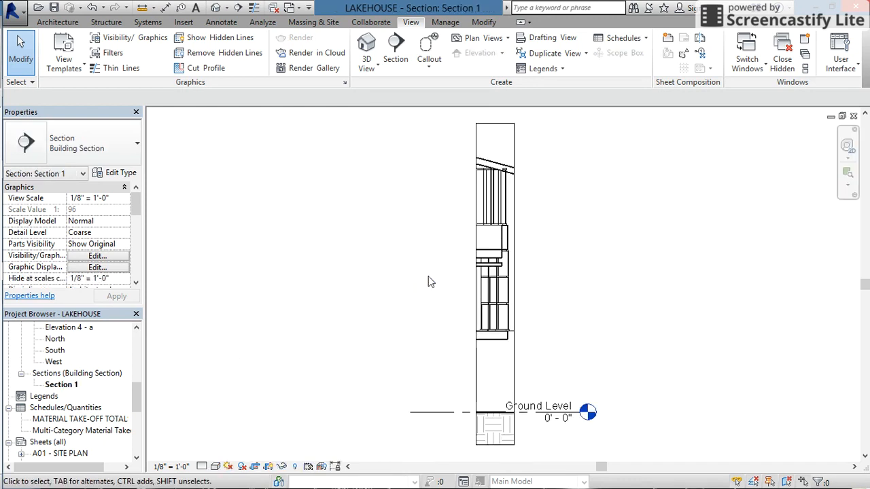
# Examine the section from the lower floor slab through the curtain walls and upper floor up to the sloped roof.
pyautogui.moveTo(584, 340); pyautogui.dragTo(408, 347, button='middle')
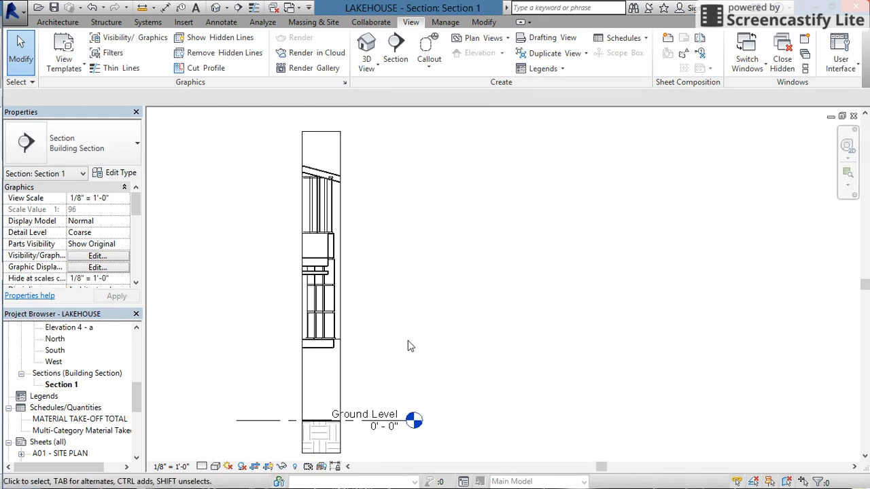
pyautogui.scroll(5, 340, 320)
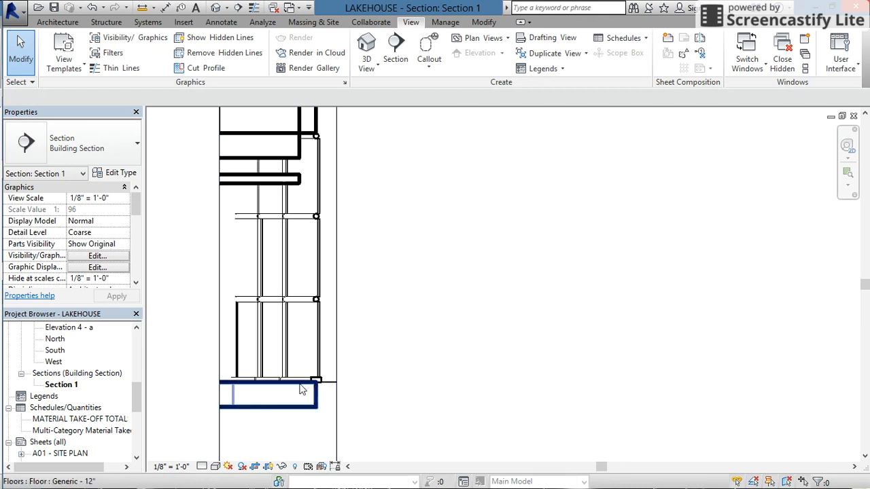
pyautogui.scroll(-1, 312, 411)
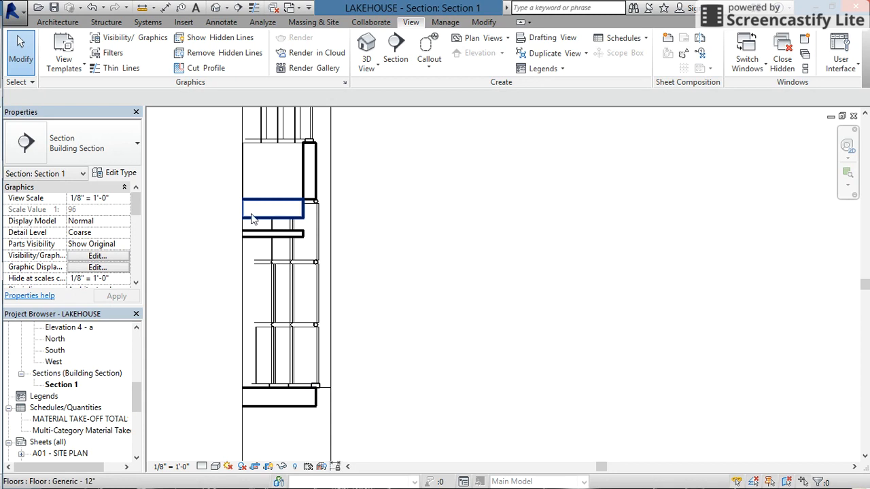
pyautogui.scroll(-1, 316, 214)
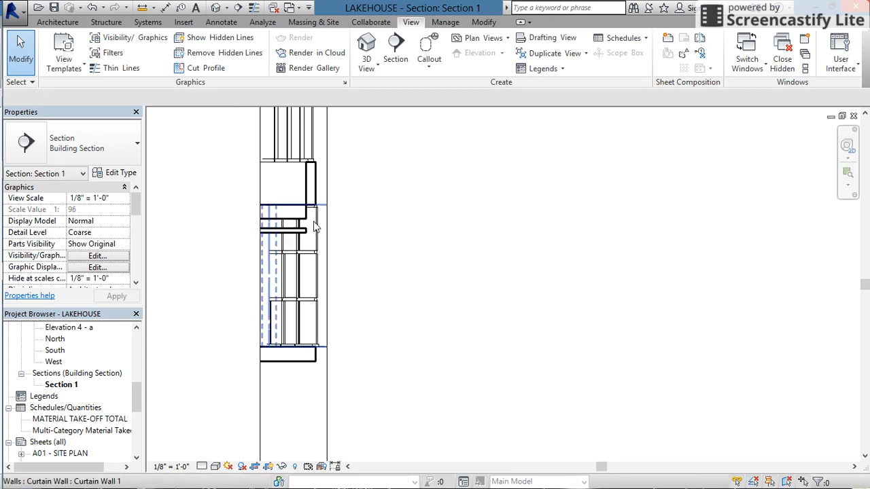
pyautogui.moveTo(320, 188); pyautogui.dragTo(302, 261, button='middle')
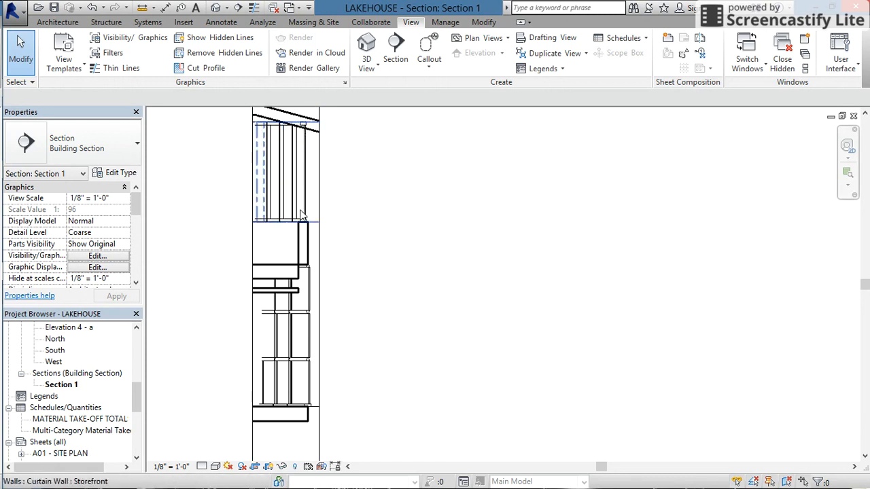
pyautogui.moveTo(303, 133); pyautogui.dragTo(310, 237, button='middle')
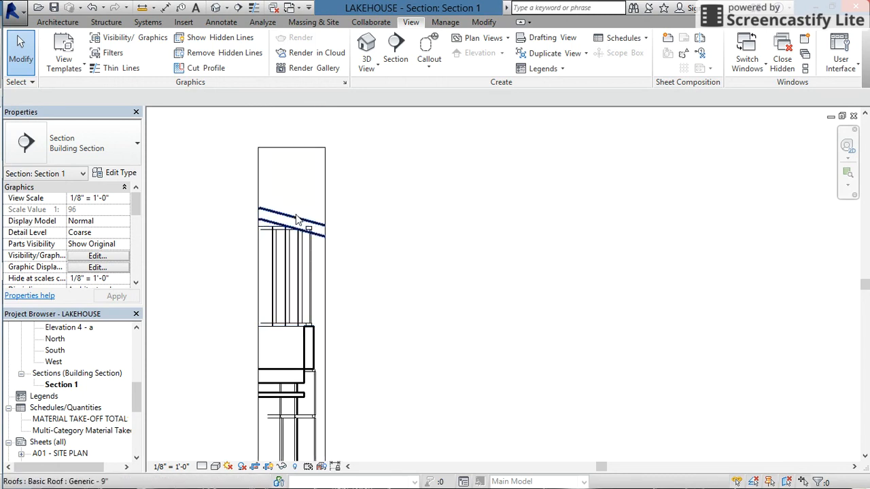
pyautogui.moveTo(345, 302); pyautogui.dragTo(337, 177, button='middle')
pyautogui.scroll(-2, 299, 246)
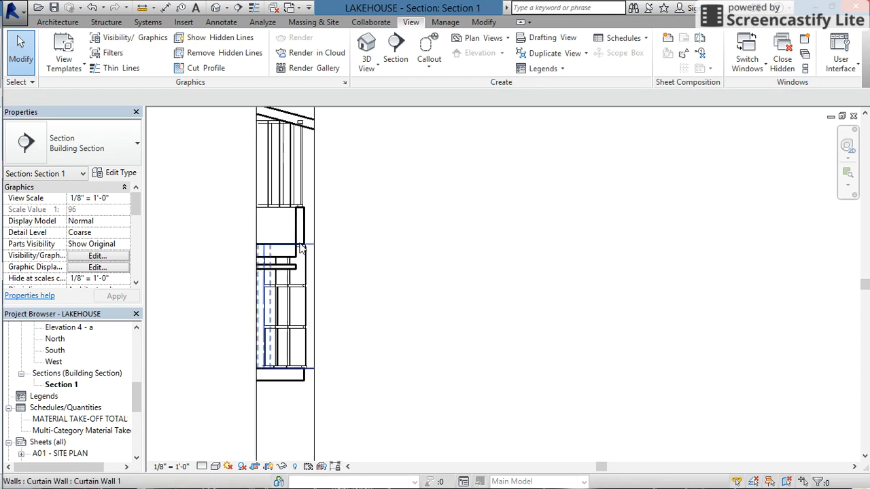
# Inspect up close how the lower curtain wall meets the upper floor and the bottom floor slab in the section.
pyautogui.scroll(5, 297, 248)
pyautogui.scroll(2, 296, 258)
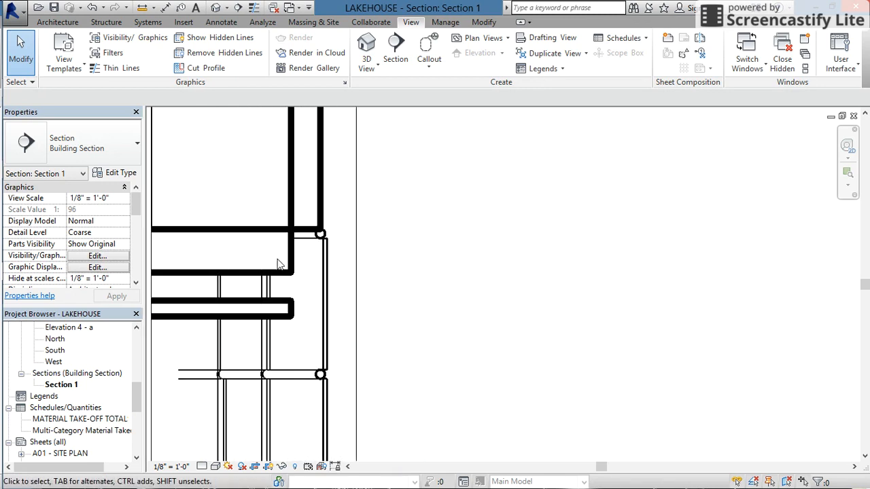
pyautogui.scroll(-3, 284, 258)
pyautogui.moveTo(290, 293); pyautogui.dragTo(290, 205, button='middle')
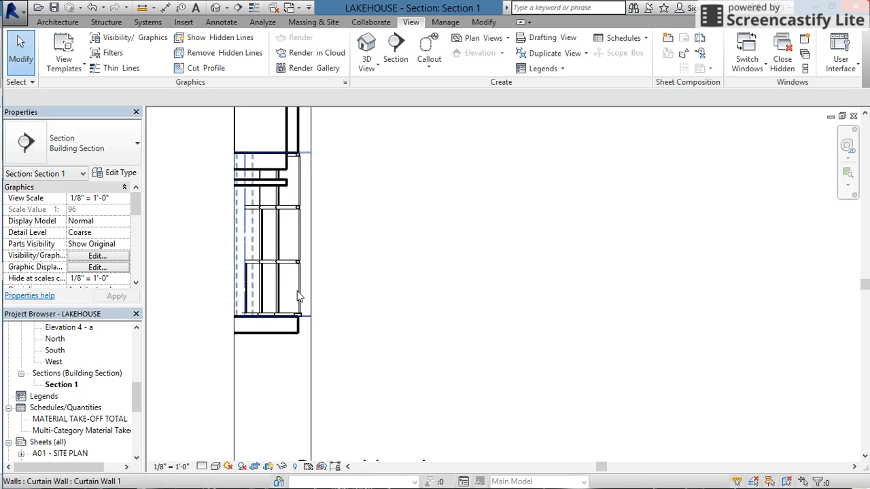
pyautogui.scroll(3, 323, 296)
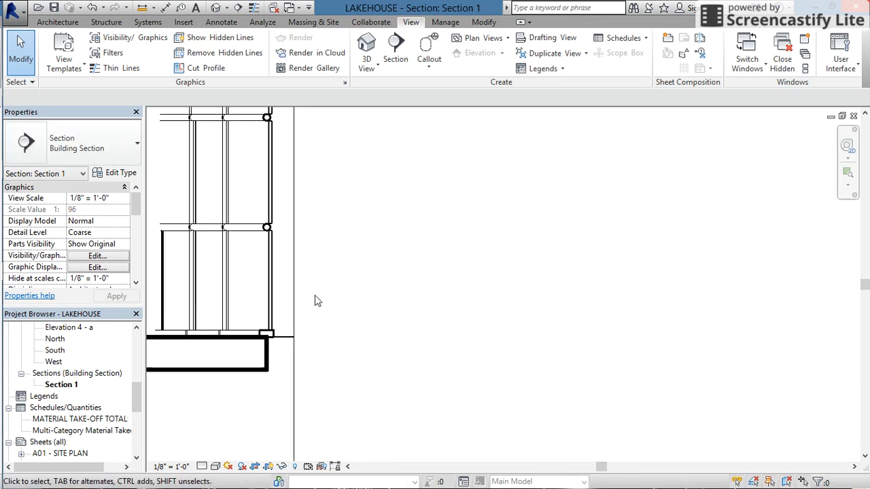
pyautogui.scroll(-3, 295, 296)
pyautogui.moveTo(298, 332); pyautogui.dragTo(316, 346, button='middle')
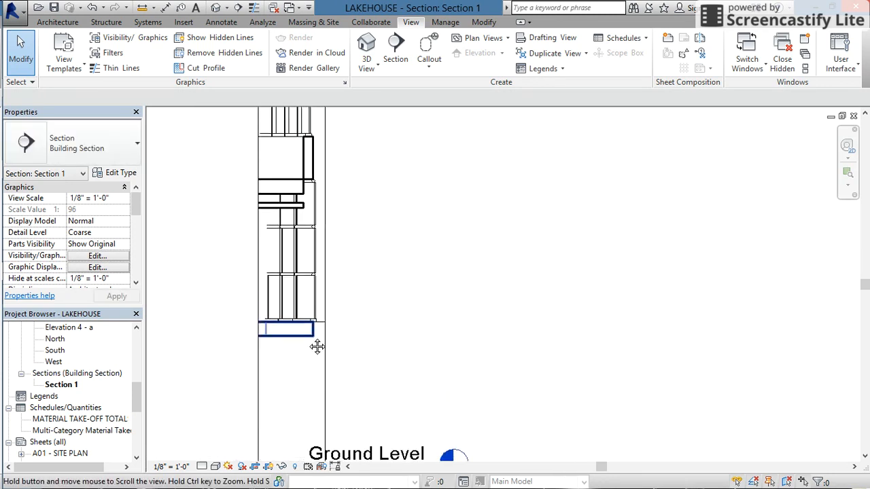
pyautogui.scroll(2, 301, 330)
pyautogui.scroll(-2, 301, 330)
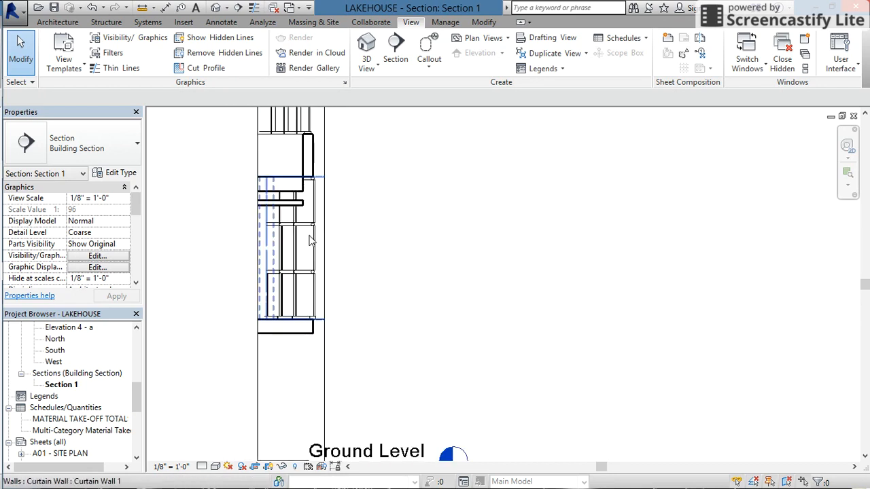
pyautogui.moveTo(318, 242); pyautogui.dragTo(305, 307, button='middle')
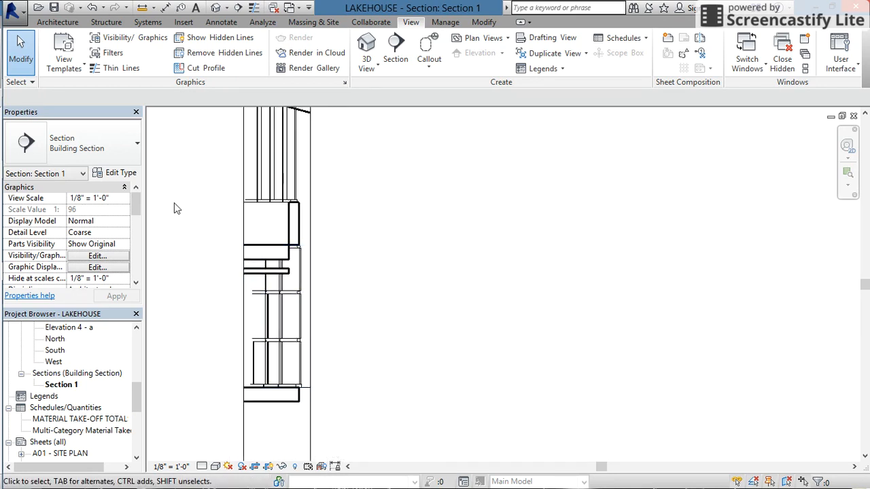
# Set the section's view scale to 1" = 1'-0".
pyautogui.click(124, 202)
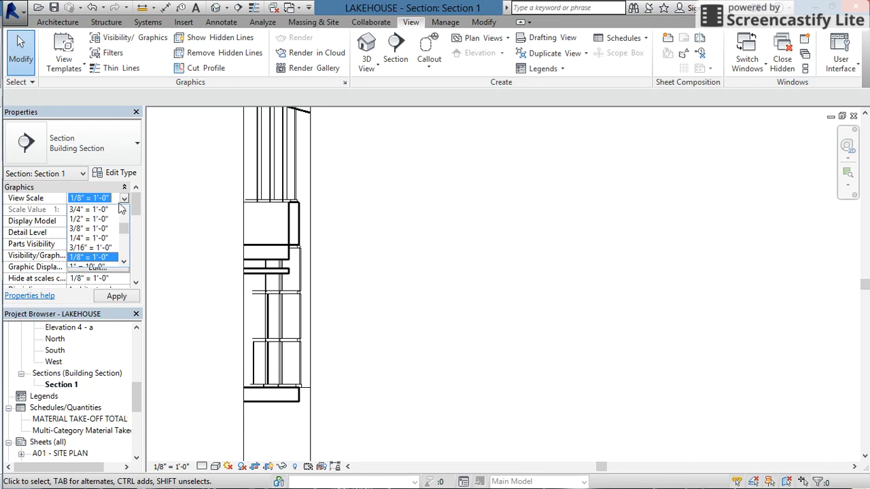
pyautogui.moveTo(124, 231); pyautogui.dragTo(126, 228)
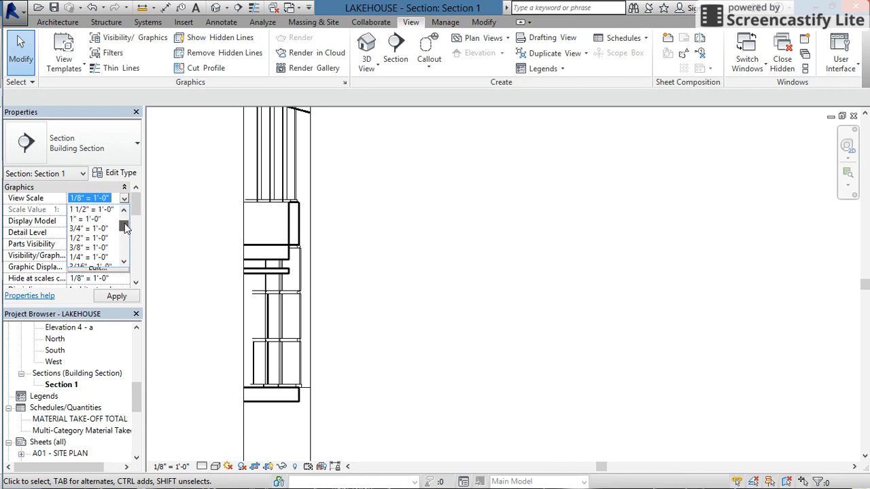
pyautogui.click(93, 219)
pyautogui.click(118, 297)
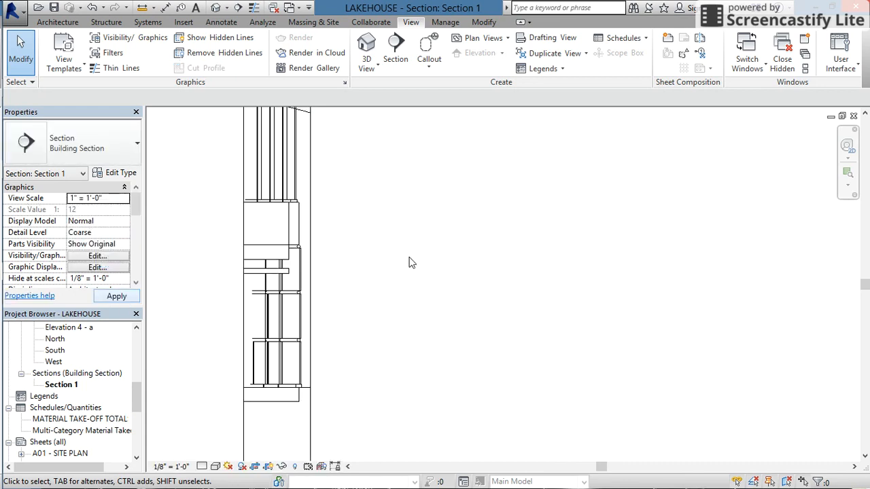
# Examine the line weights, ceiling, second-floor slab and 8" wall between the upper and lower curtain walls in the section.
pyautogui.scroll(5, 301, 252)
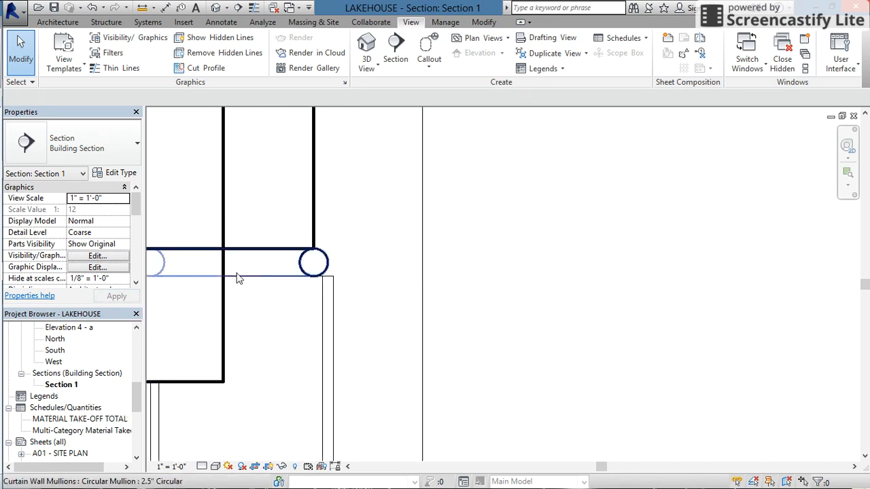
pyautogui.scroll(-6, 335, 277)
pyautogui.moveTo(415, 344); pyautogui.dragTo(367, 282, button='middle')
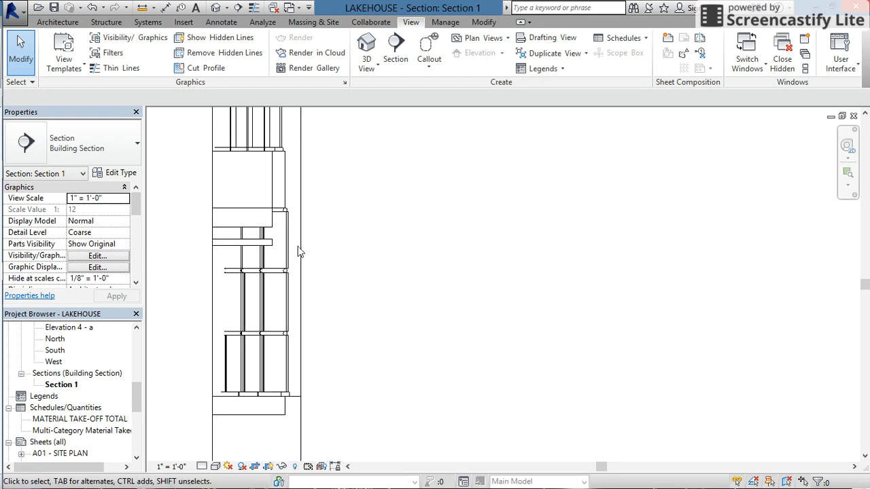
pyautogui.click(253, 243)
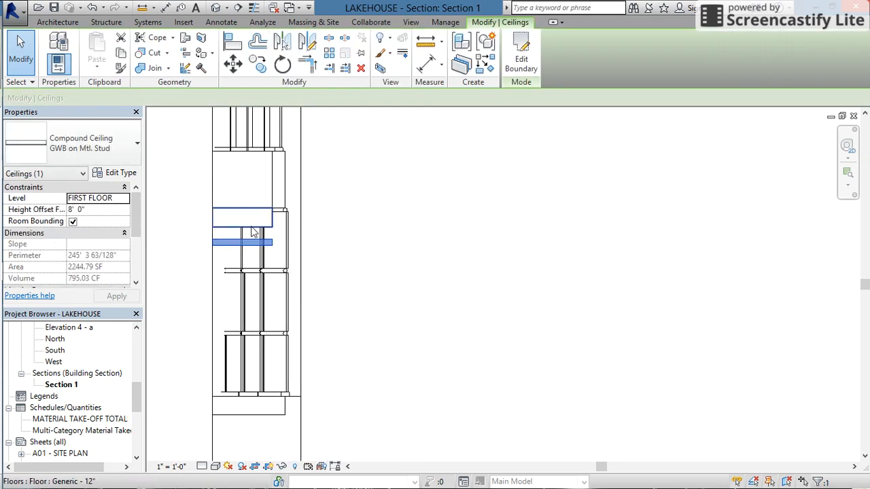
pyautogui.click(252, 230)
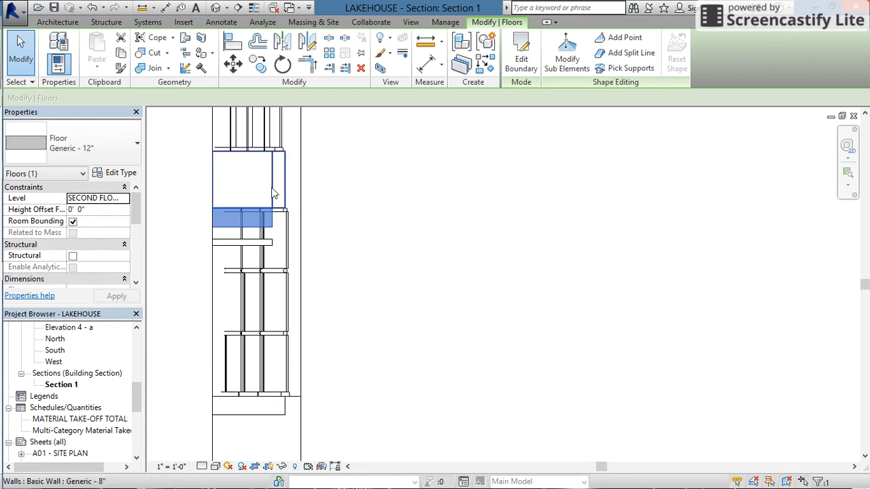
pyautogui.click(305, 175)
pyautogui.moveTo(320, 179); pyautogui.dragTo(311, 260, button='middle')
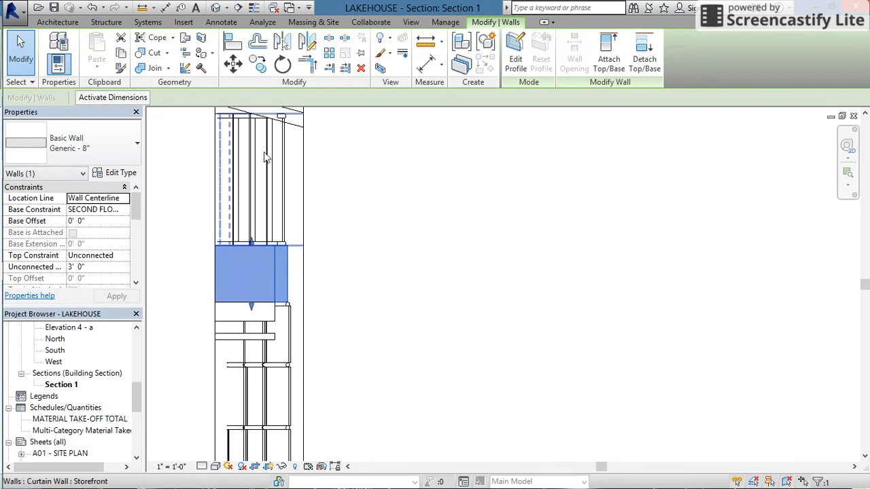
pyautogui.moveTo(354, 375); pyautogui.dragTo(346, 246, button='middle')
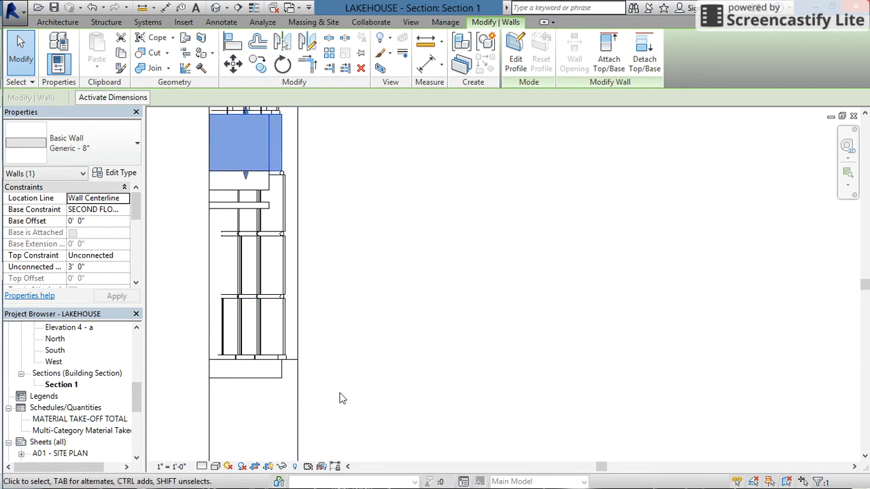
pyautogui.moveTo(339, 398); pyautogui.dragTo(362, 324, button='middle')
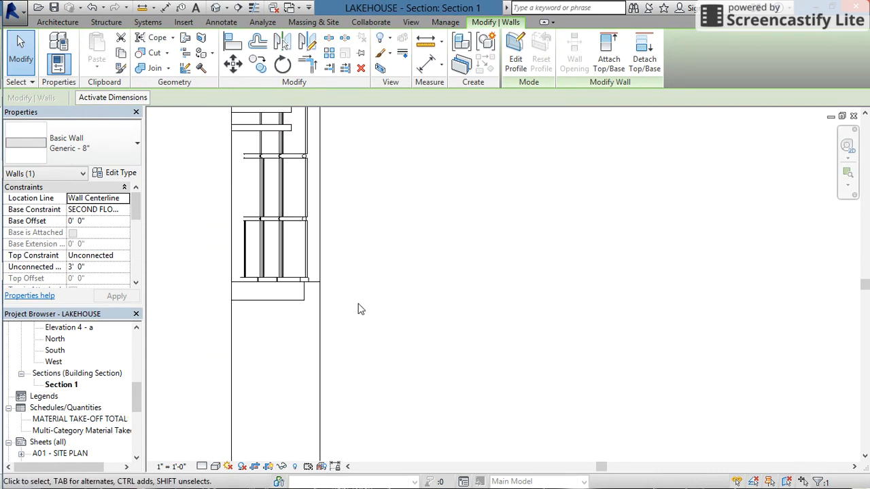
# Inspect the first-floor slab under the lower curtain wall and review the wall section from there up to the roof.
pyautogui.scroll(5, 303, 293)
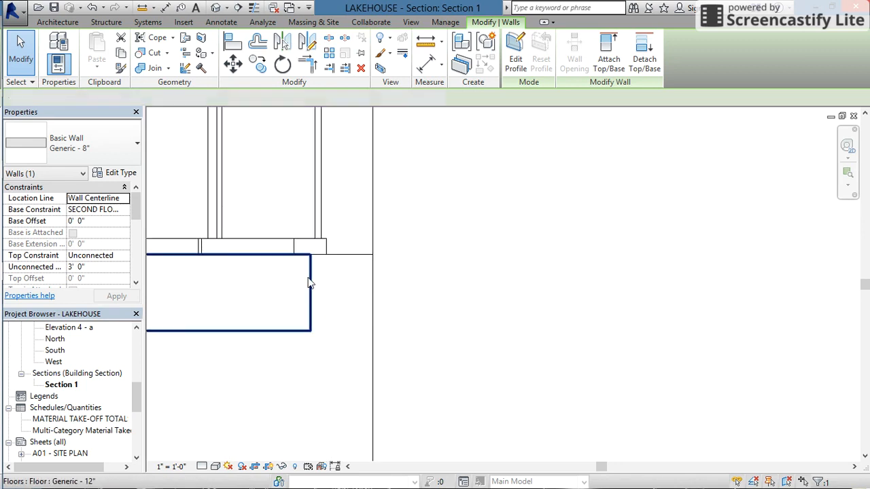
pyautogui.click(309, 282)
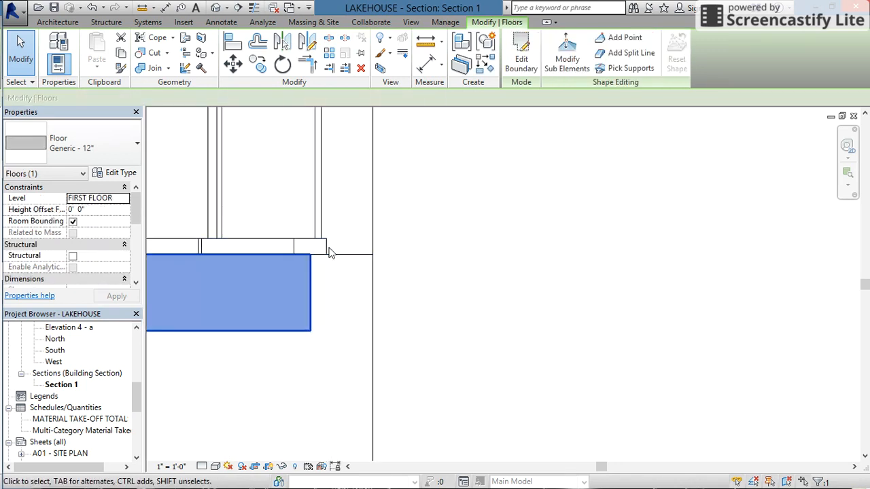
pyautogui.scroll(-2, 378, 345)
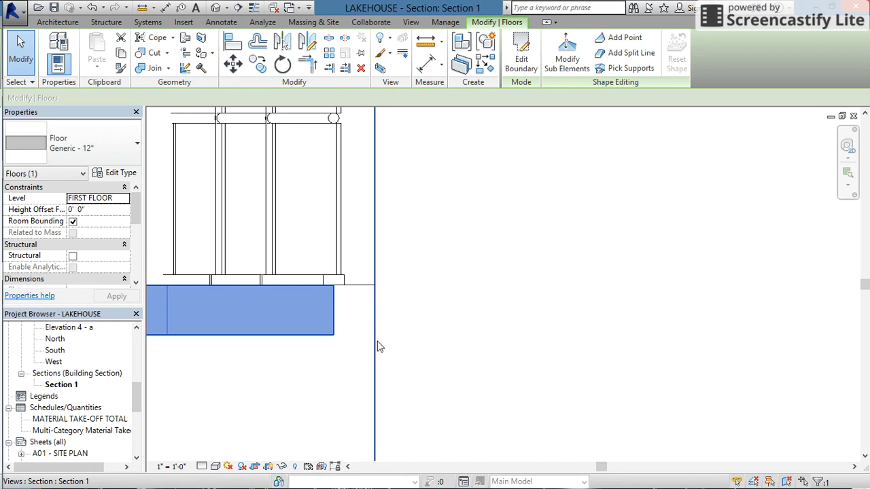
pyautogui.moveTo(424, 386); pyautogui.dragTo(400, 354, button='middle')
pyautogui.scroll(-1, 383, 342)
pyautogui.rightClick(389, 324)
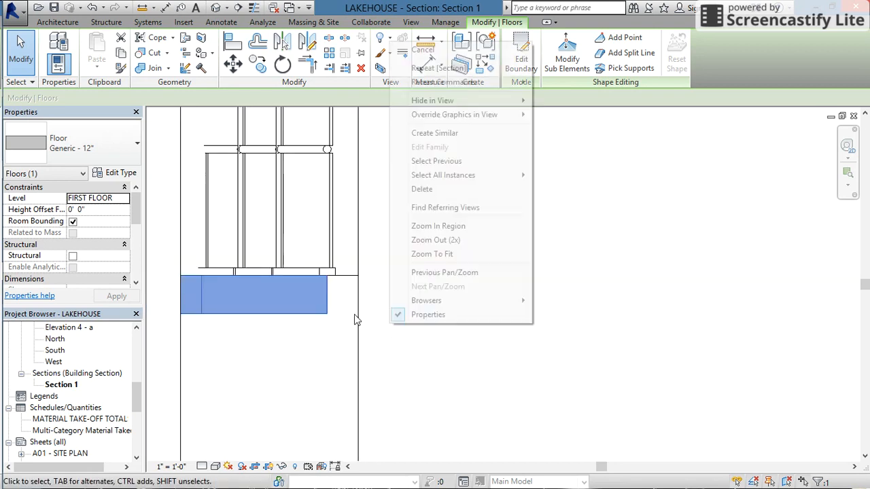
pyautogui.click(373, 322)
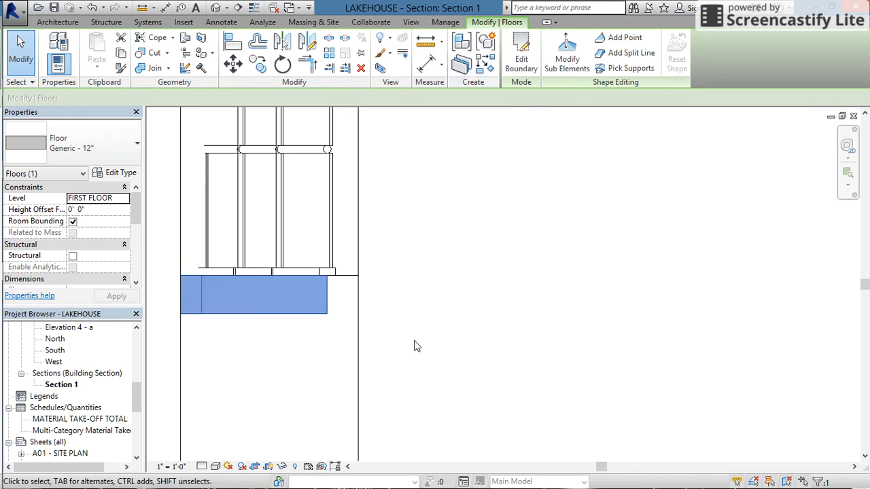
pyautogui.rightClick(416, 346)
pyautogui.click(383, 311)
pyautogui.scroll(-3, 376, 310)
pyautogui.moveTo(392, 287); pyautogui.dragTo(369, 431, button='middle')
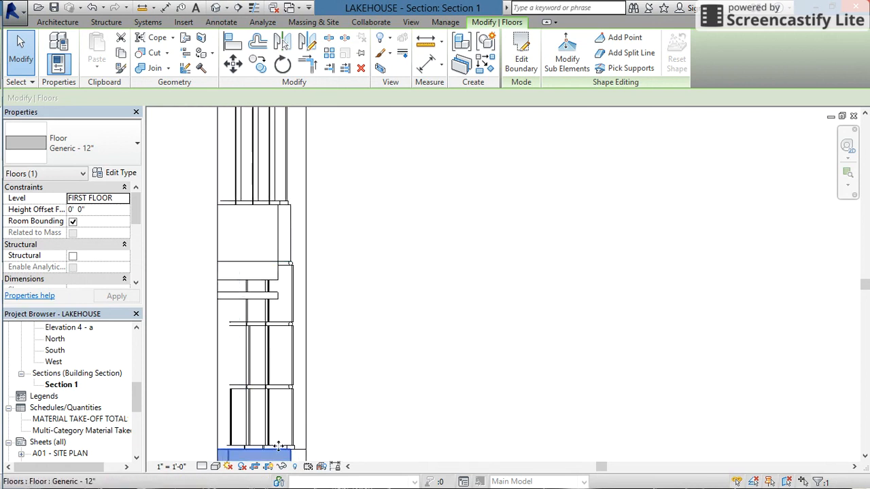
pyautogui.moveTo(314, 441); pyautogui.dragTo(331, 362, button='middle')
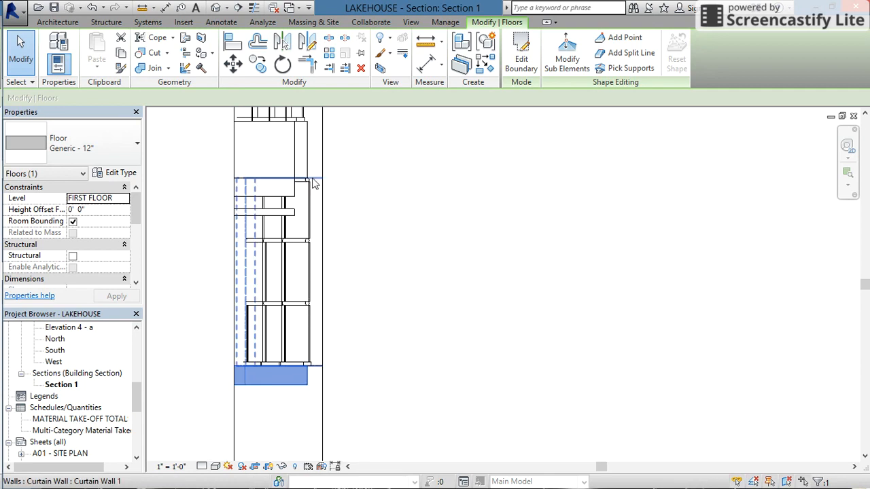
pyautogui.moveTo(345, 234); pyautogui.dragTo(345, 367, button='middle')
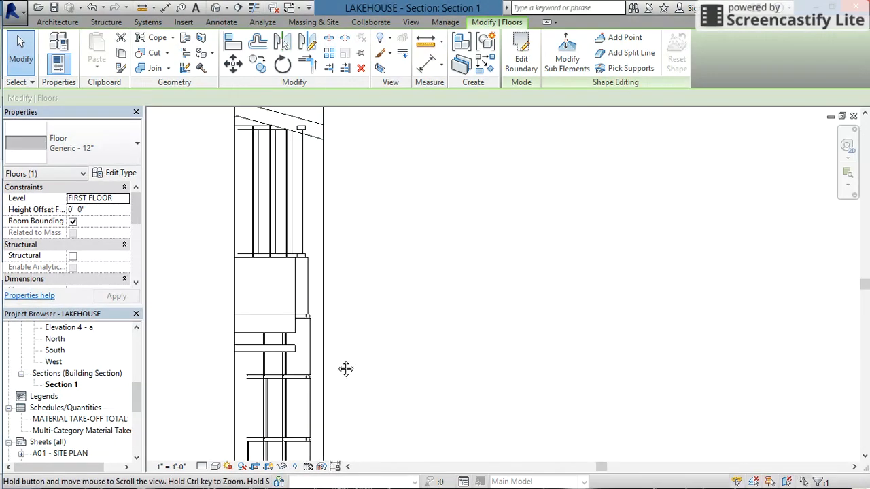
pyautogui.scroll(-1, 324, 380)
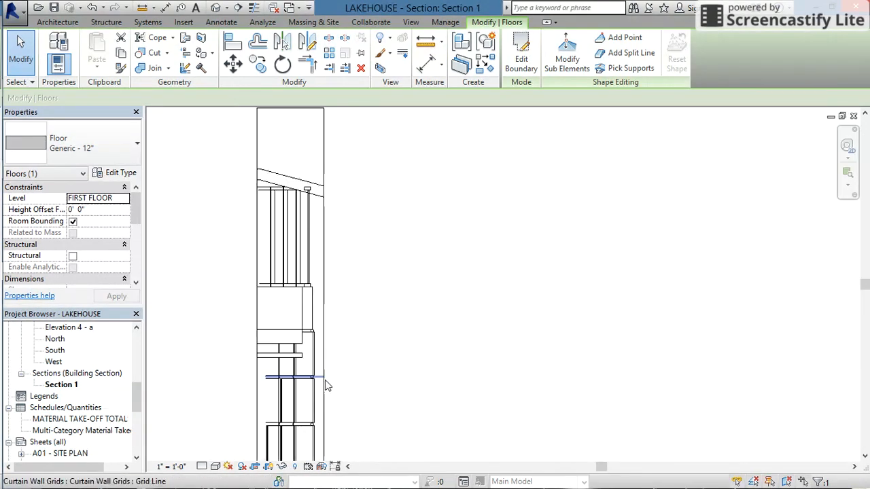
pyautogui.moveTo(357, 411); pyautogui.dragTo(317, 323, button='middle')
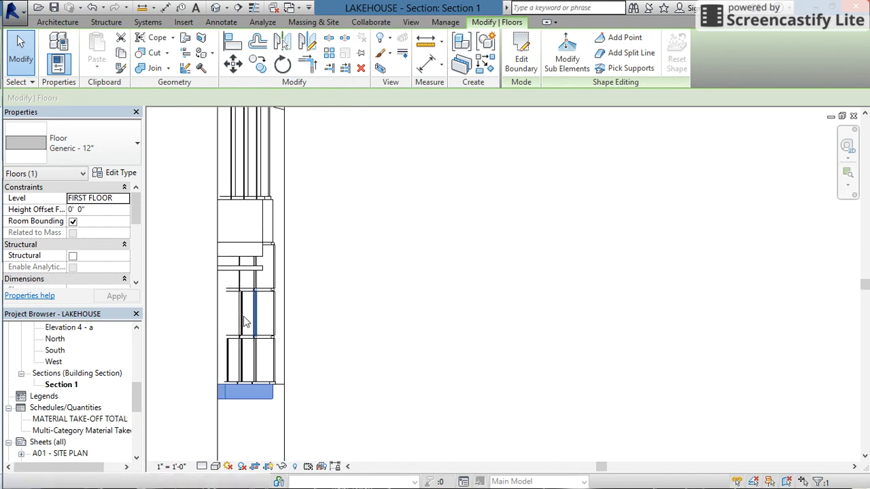
# Narrow the section's crop region on the interior side, keeping only a short strip of floor beside the wall.
pyautogui.click(221, 282)
pyautogui.click(330, 294)
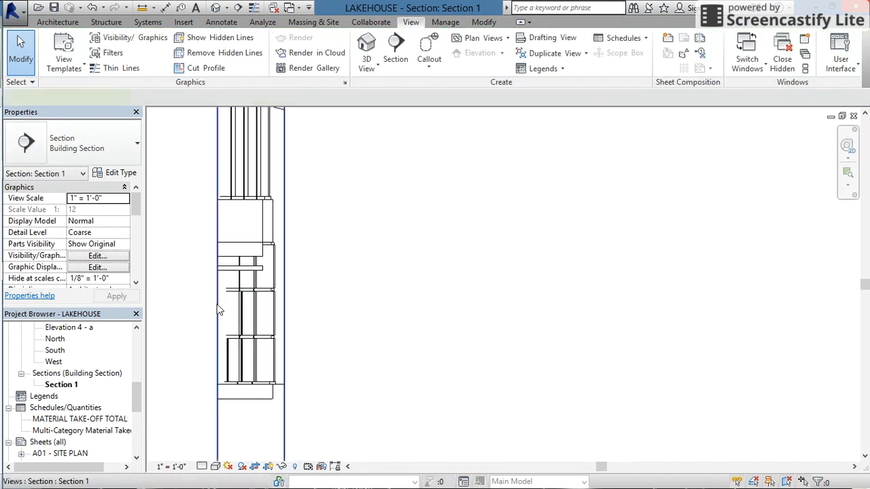
pyautogui.click(218, 307)
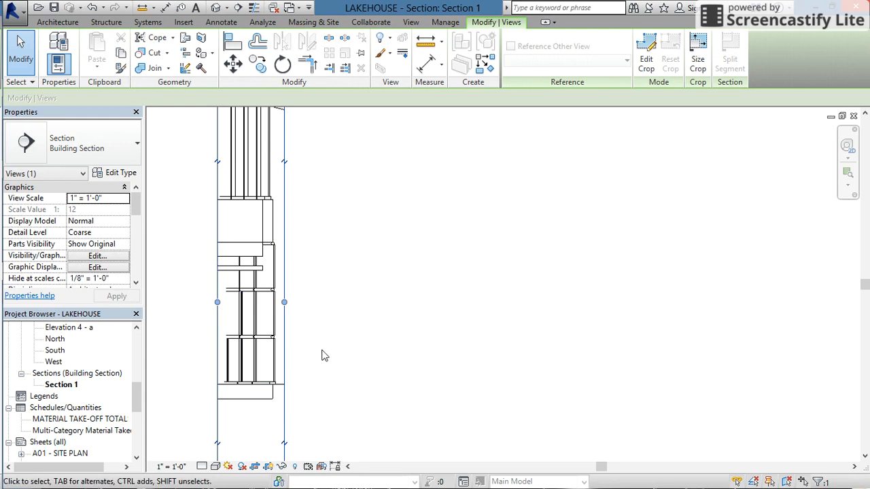
pyautogui.moveTo(217, 302); pyautogui.dragTo(234, 302)
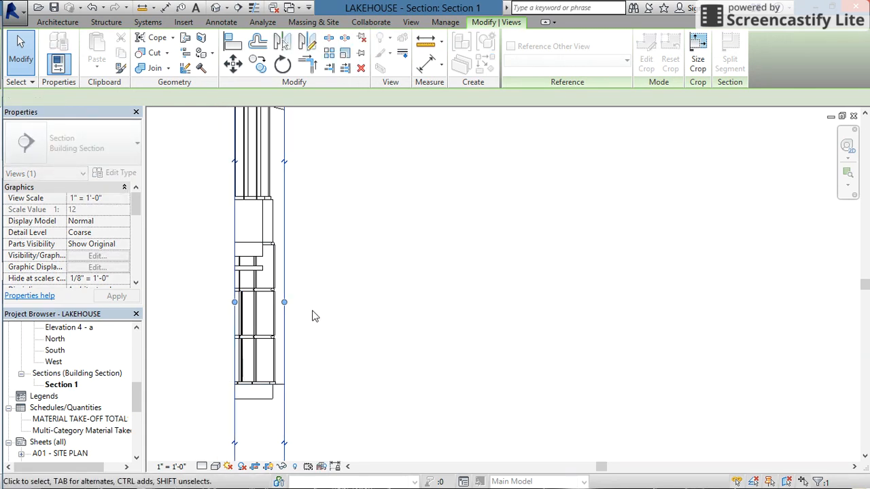
pyautogui.click(314, 330)
# Raise the lower edge of the section's crop region to just below the first-floor slab.
pyautogui.scroll(-3, 316, 336)
pyautogui.moveTo(326, 390); pyautogui.dragTo(317, 324, button='middle')
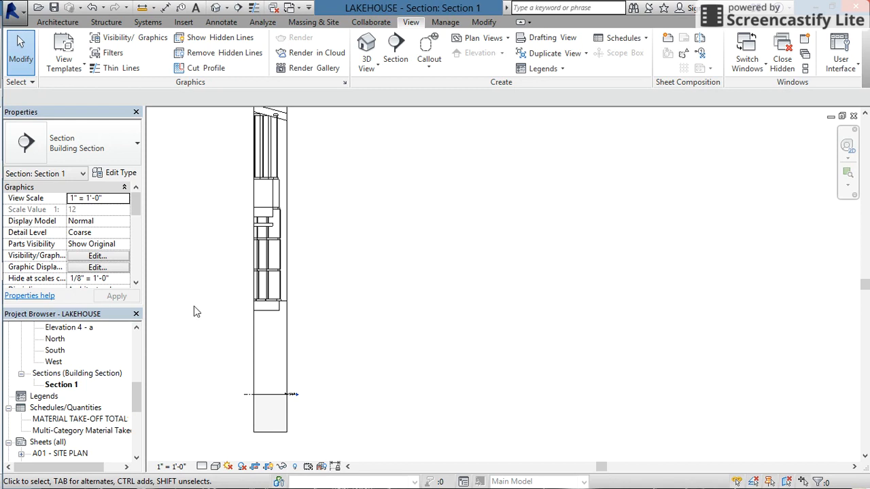
pyautogui.click(272, 432)
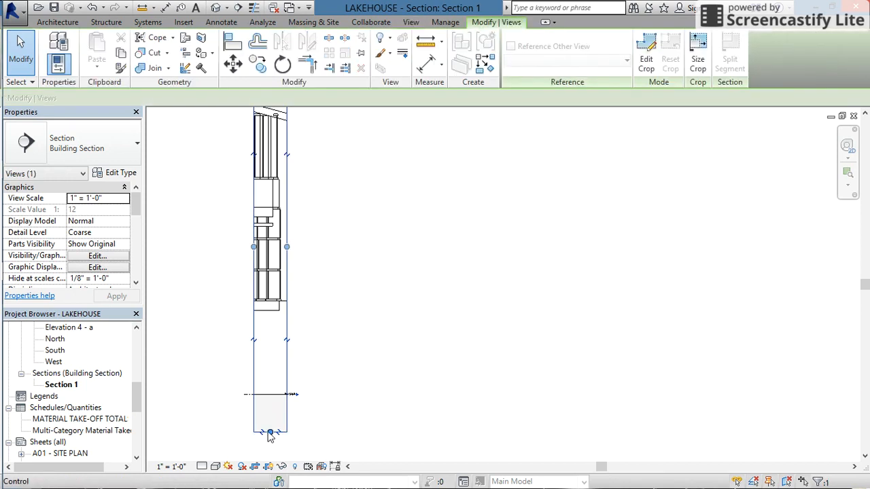
pyautogui.moveTo(270, 436); pyautogui.dragTo(272, 326)
pyautogui.click(331, 320)
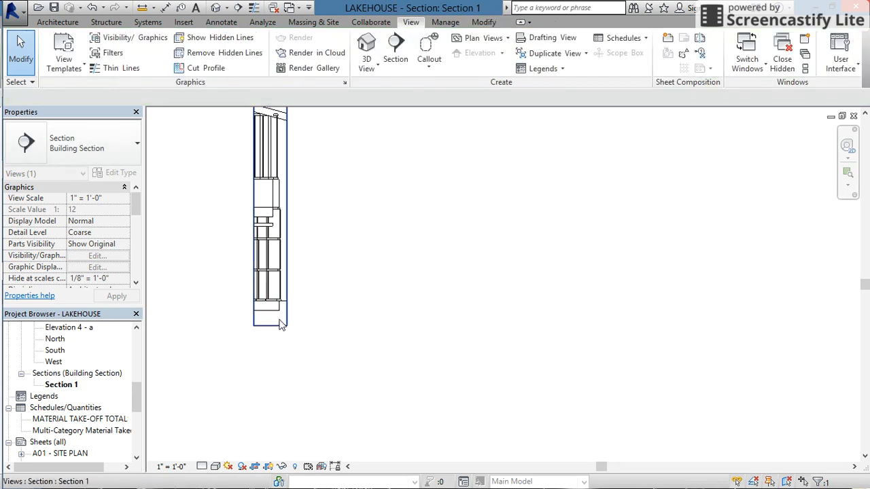
# Start a filled region for the first-floor slab and duplicate the Ortho Crosshatch type as "concrete".
pyautogui.scroll(4, 275, 324)
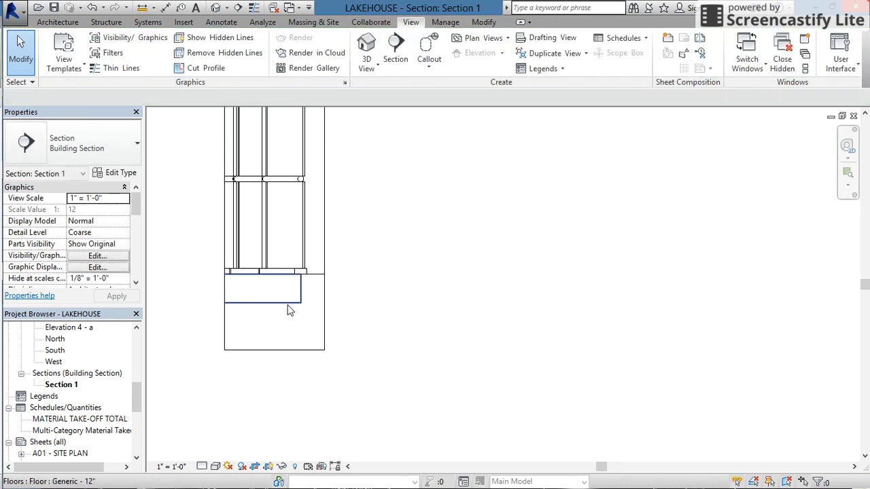
pyautogui.scroll(2, 287, 310)
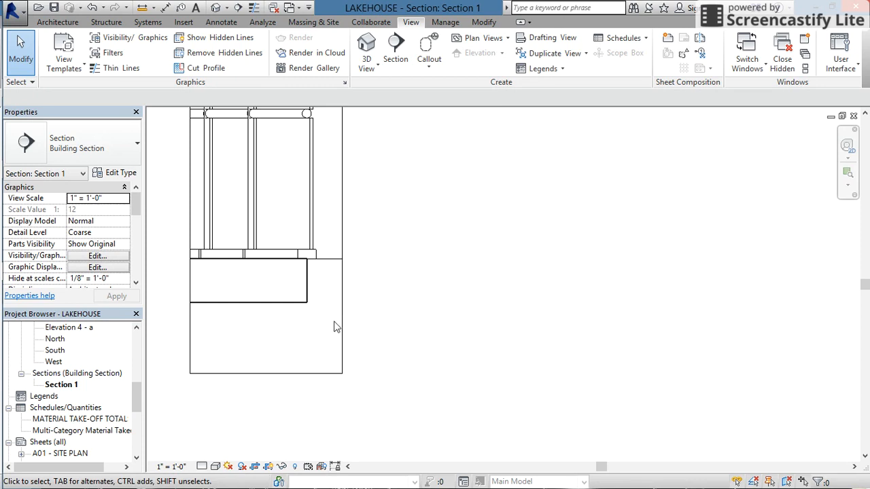
pyautogui.click(342, 310)
pyautogui.click(274, 304)
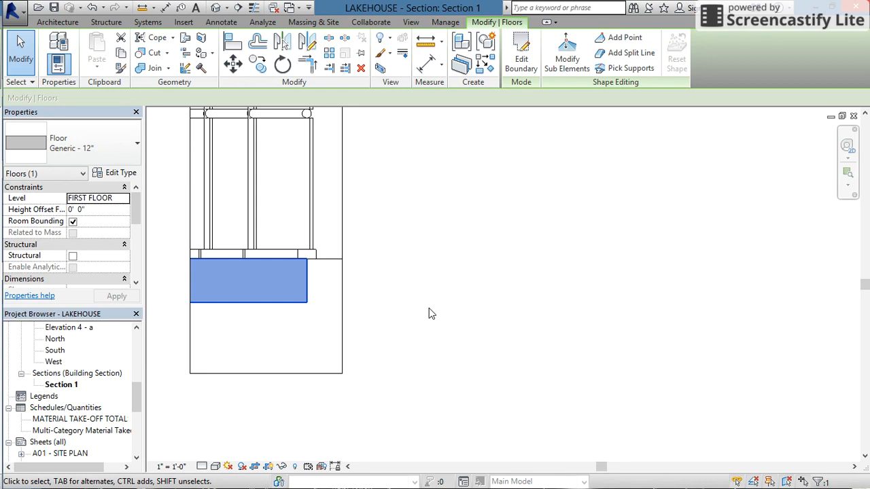
pyautogui.click(427, 313)
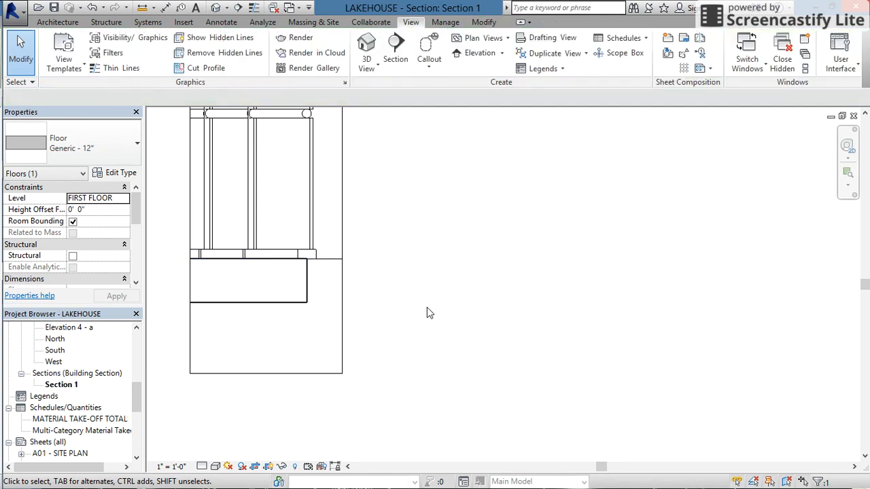
pyautogui.click(229, 23)
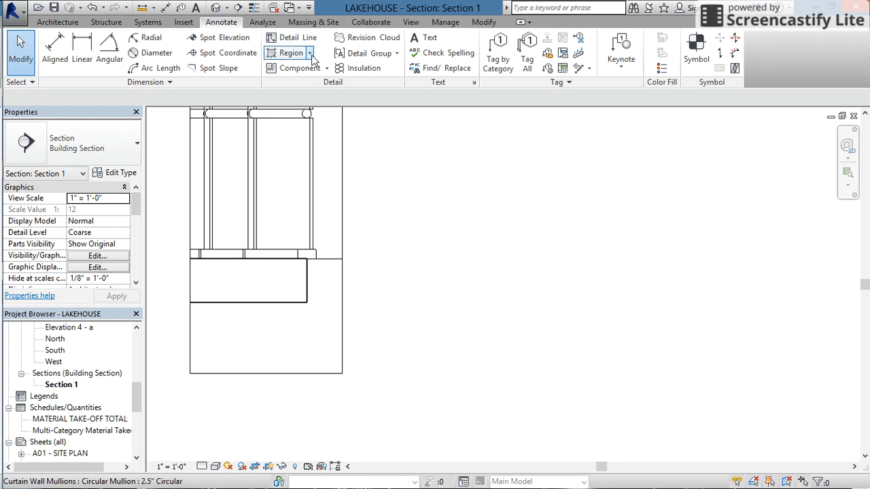
pyautogui.click(291, 54)
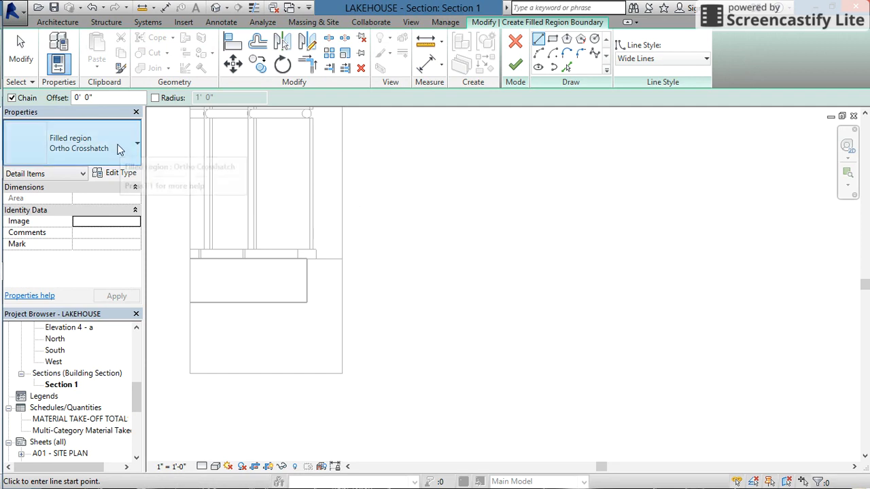
pyautogui.click(118, 148)
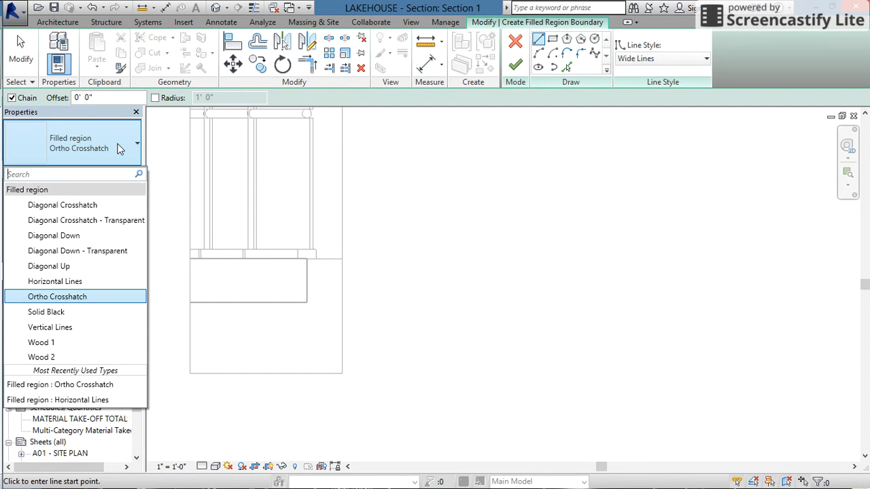
pyautogui.click(118, 149)
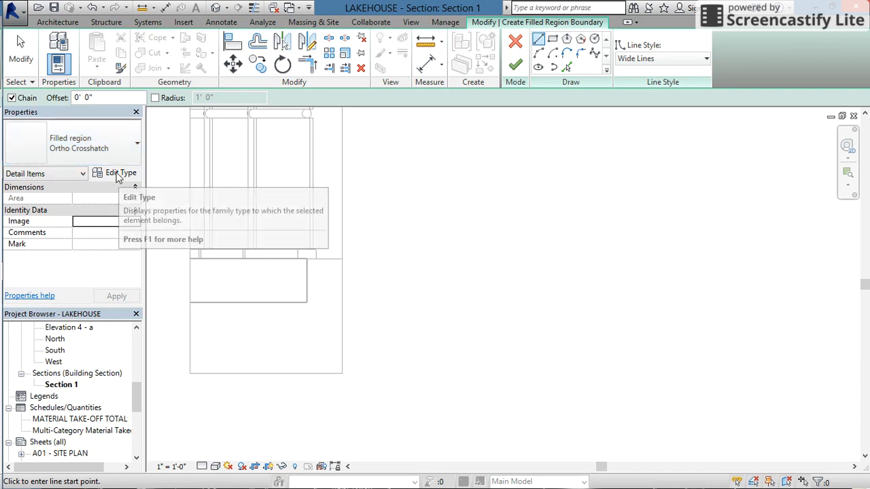
pyautogui.click(119, 174)
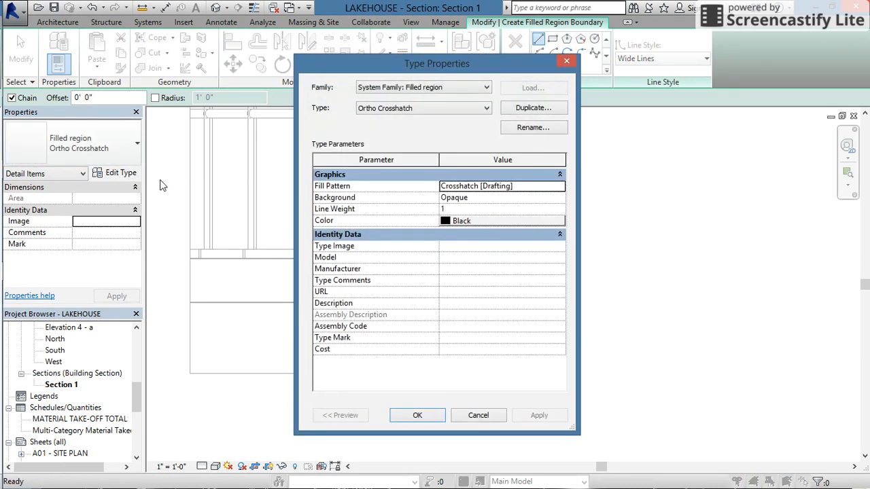
pyautogui.click(531, 109)
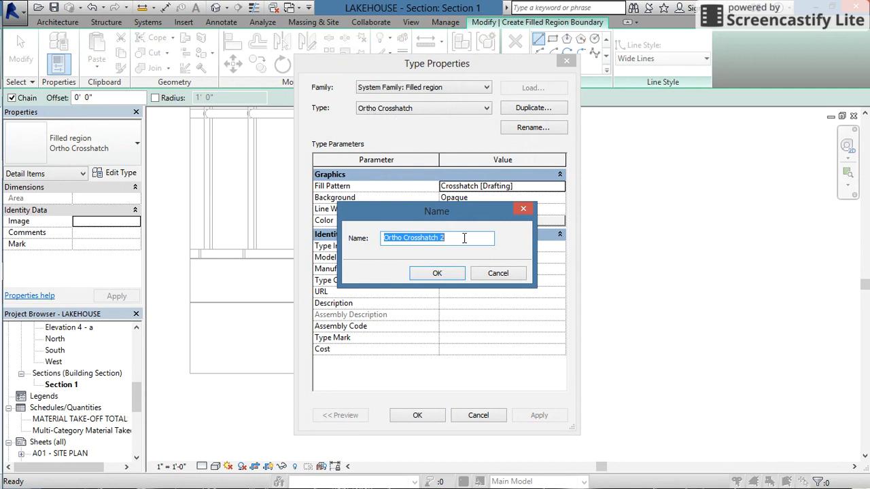
pyautogui.write('concrete')
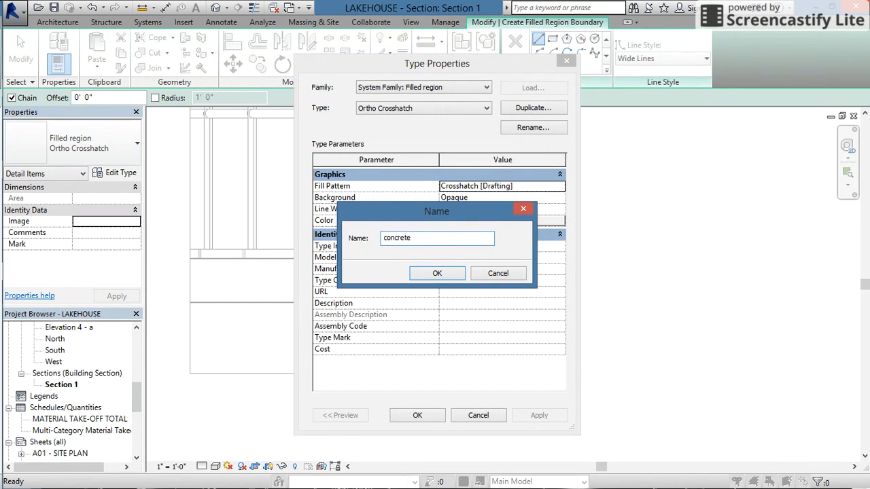
pyautogui.click(451, 273)
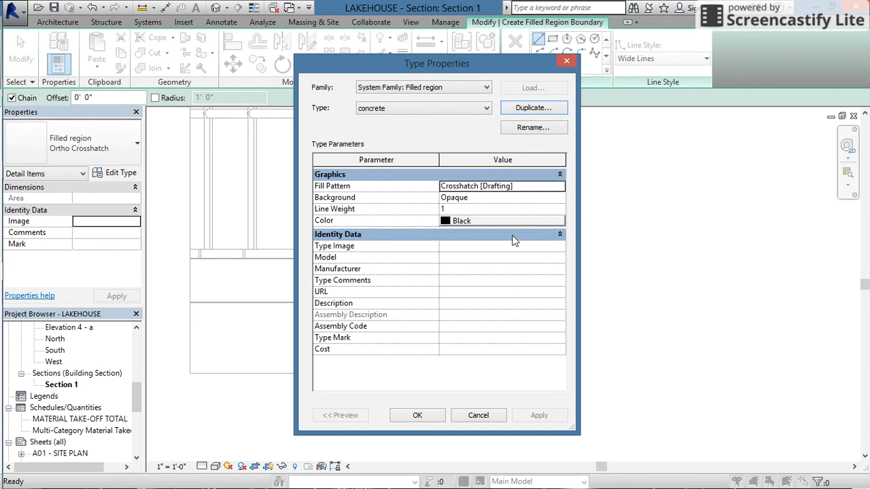
# Set the concrete filled region type's fill pattern to the Concrete drafting pattern and accept the type properties.
pyautogui.click(559, 188)
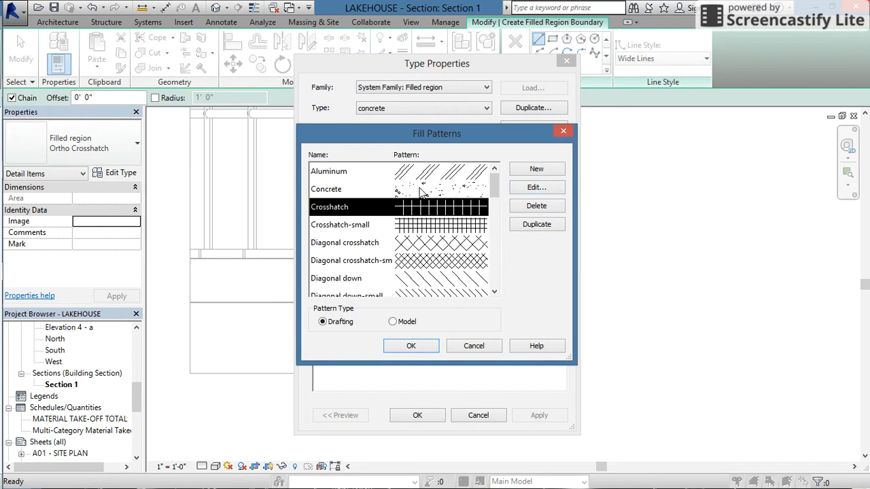
pyautogui.moveTo(494, 184)
pyautogui.mouseDown()
pyautogui.moveTo(495, 265)
pyautogui.moveTo(494, 190)
pyautogui.mouseUp()
pyautogui.click(448, 191)
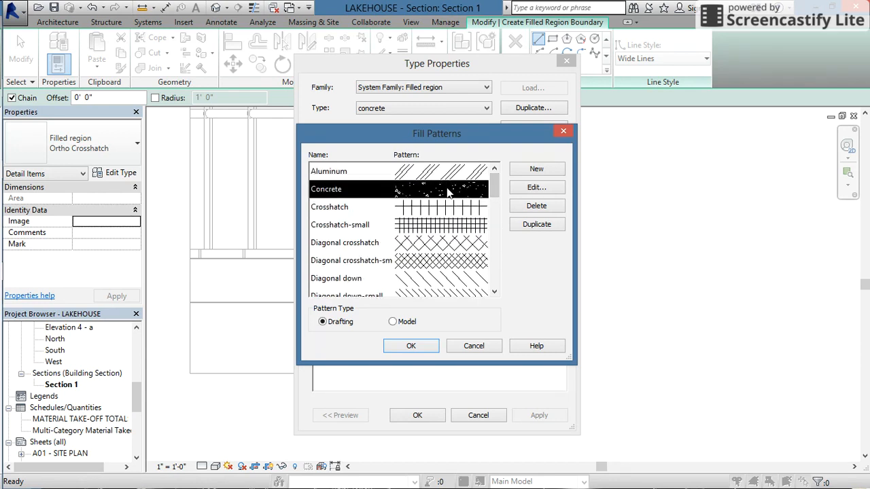
pyautogui.click(412, 346)
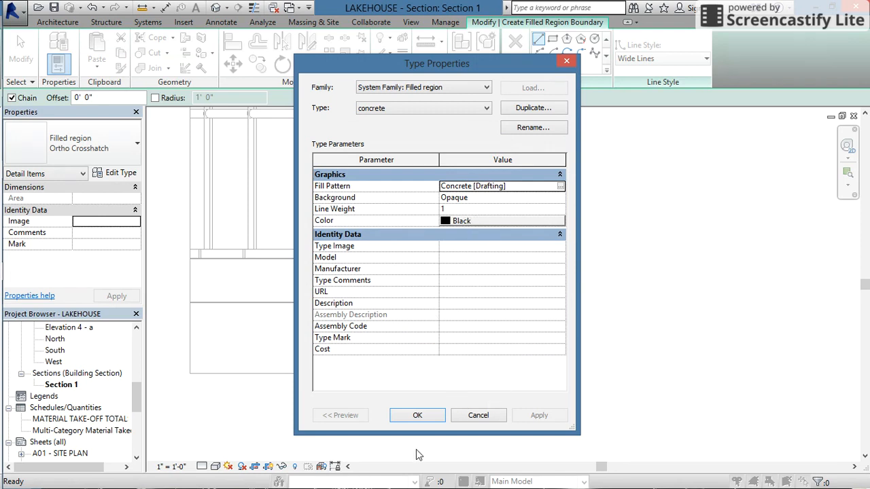
pyautogui.click(418, 416)
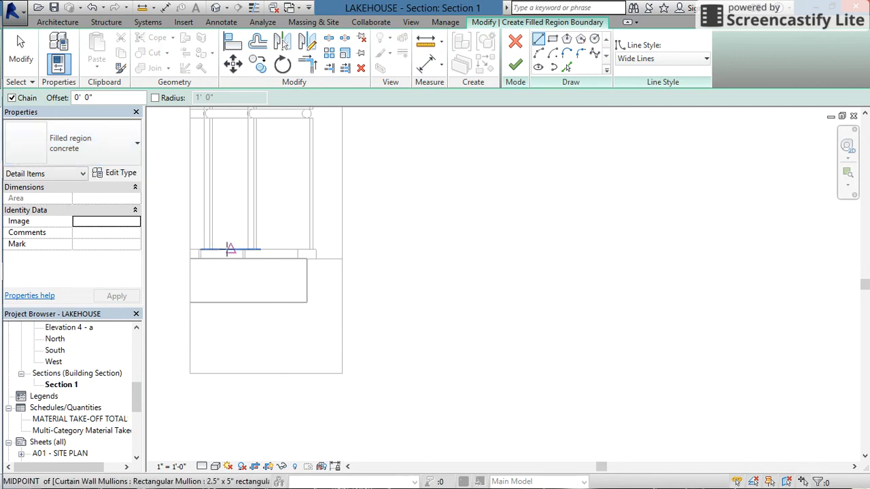
# Draw a rectangular concrete filled region 1'-0" high over the first-floor slab, extending past the interior crop edge, and finish it.
pyautogui.click(551, 40)
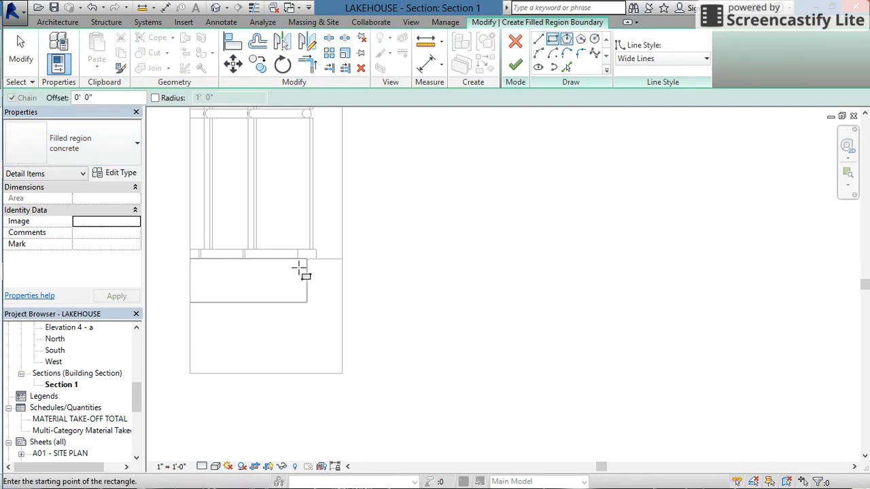
pyautogui.click(306, 259)
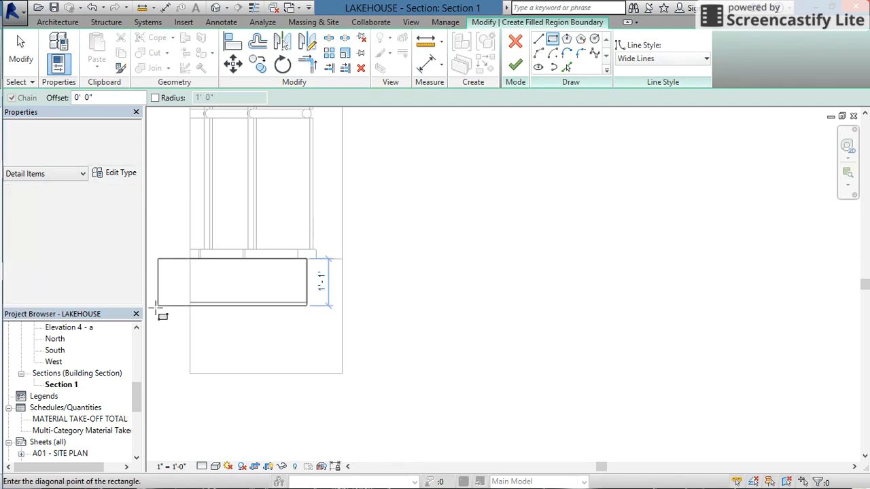
pyautogui.click(151, 303)
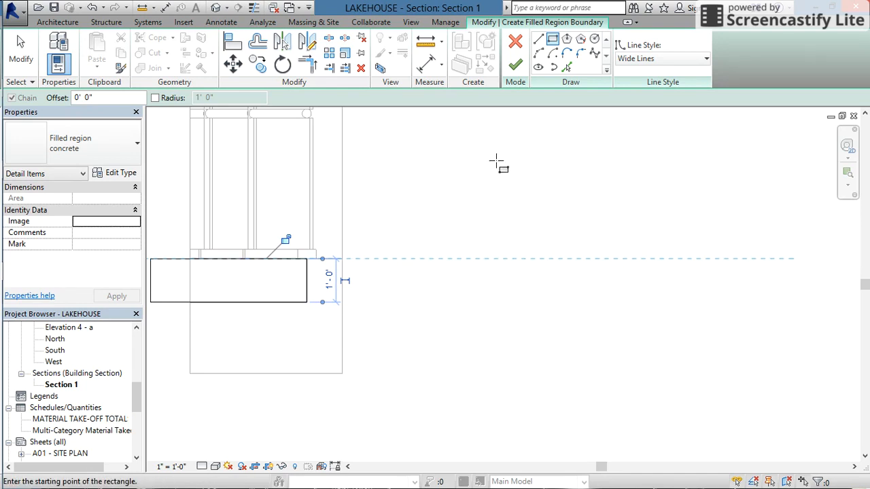
pyautogui.click(516, 66)
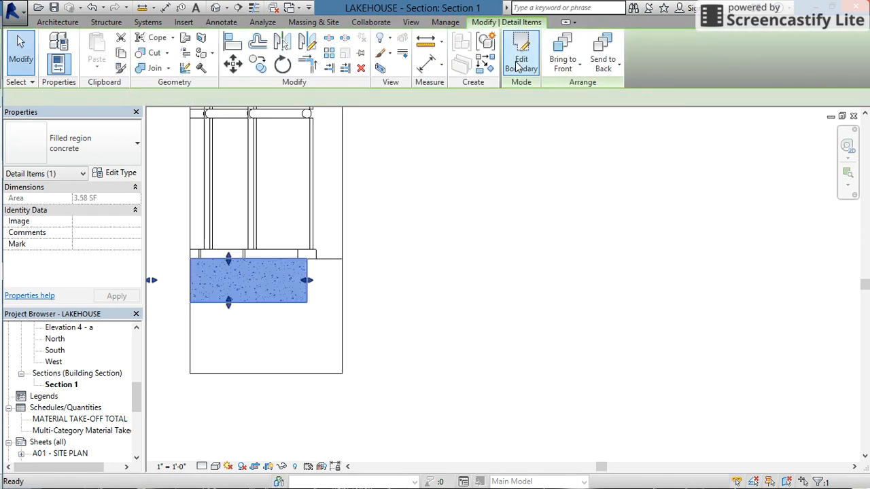
pyautogui.click(380, 287)
# Inspect the concrete fill on the first-floor slab, the curtain wall above it and the type of the first-floor ceiling.
pyautogui.scroll(3, 266, 278)
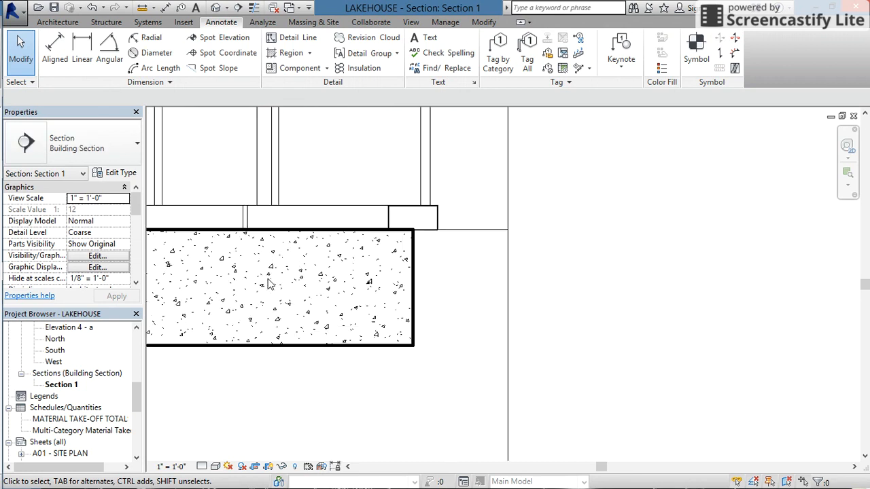
pyautogui.moveTo(271, 284); pyautogui.dragTo(484, 288, button='middle')
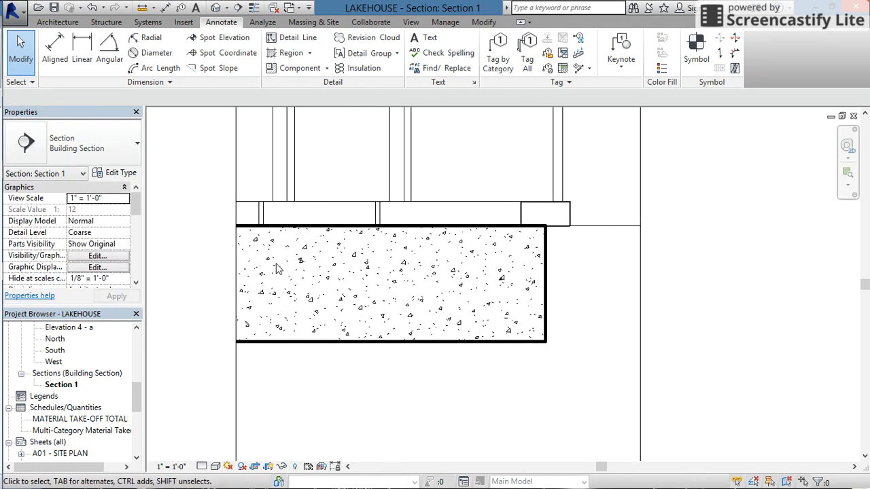
pyautogui.scroll(-2, 361, 297)
pyautogui.scroll(-3, 454, 304)
pyautogui.moveTo(533, 298); pyautogui.dragTo(395, 377, button='middle')
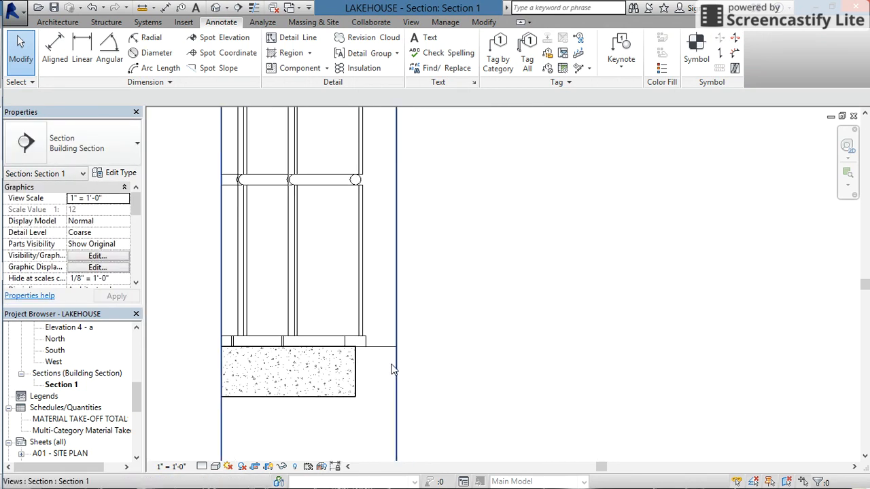
pyautogui.scroll(-2, 326, 348)
pyautogui.scroll(-1, 325, 350)
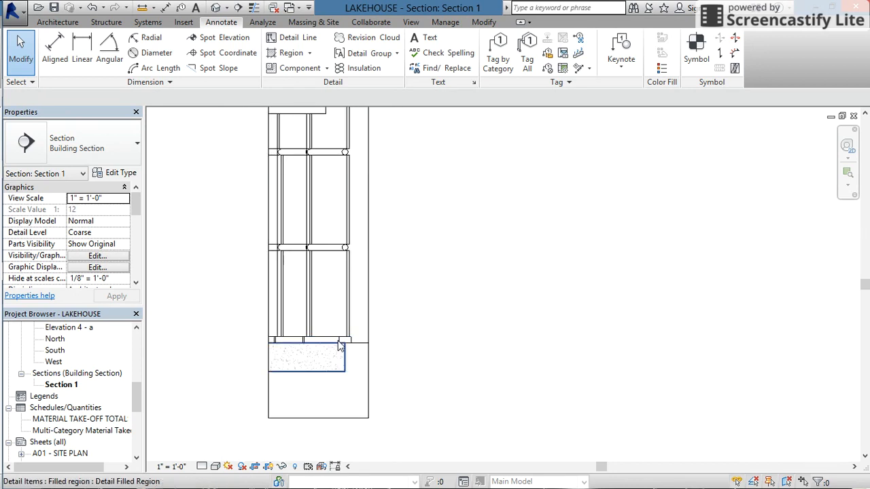
pyautogui.moveTo(343, 138); pyautogui.dragTo(358, 305, button='middle')
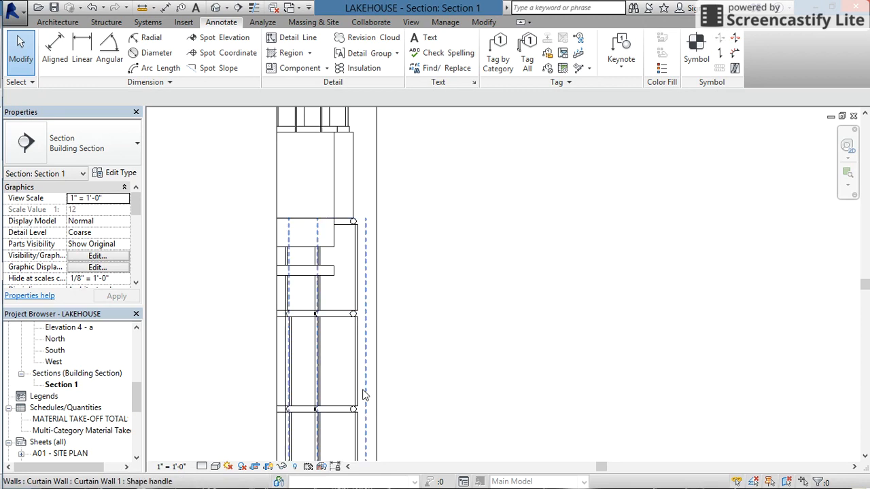
pyautogui.moveTo(365, 389); pyautogui.dragTo(367, 272, button='middle')
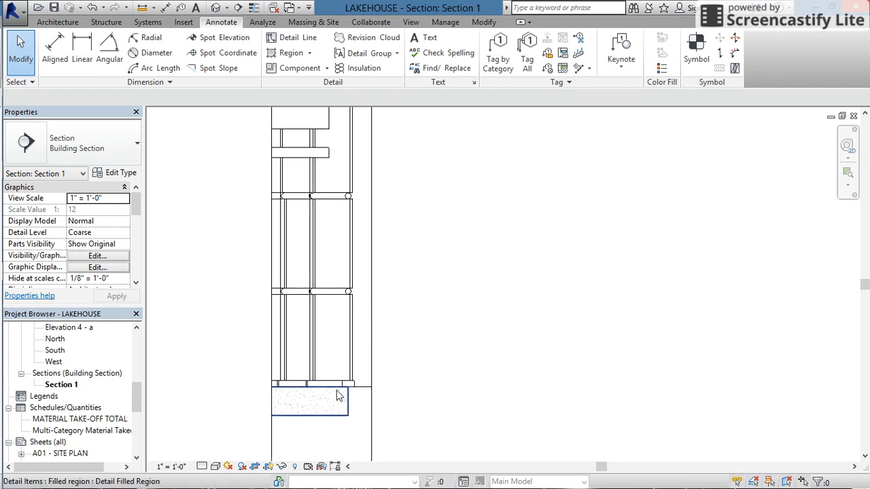
pyautogui.moveTo(334, 218); pyautogui.dragTo(338, 333, button='middle')
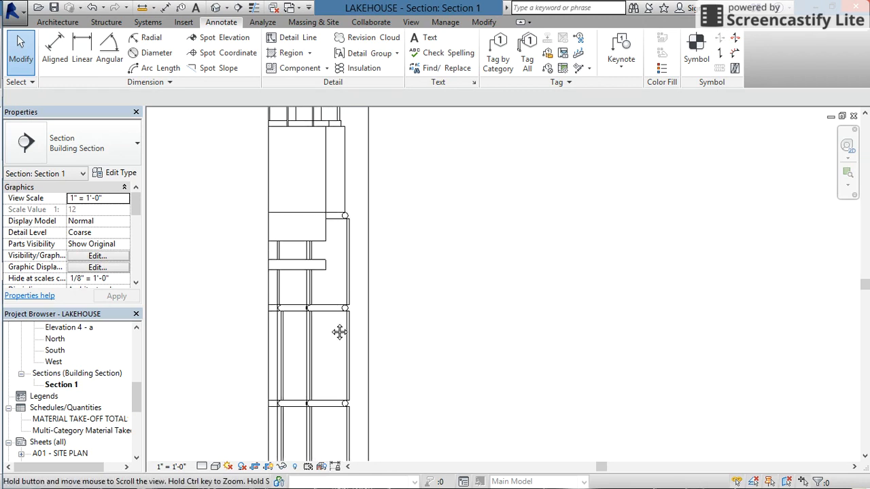
pyautogui.scroll(3, 304, 269)
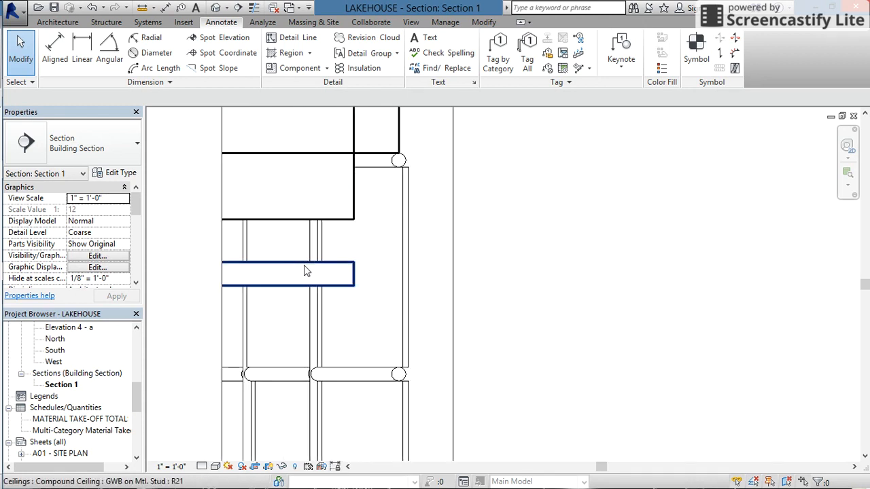
pyautogui.scroll(-1, 304, 266)
pyautogui.click(304, 266)
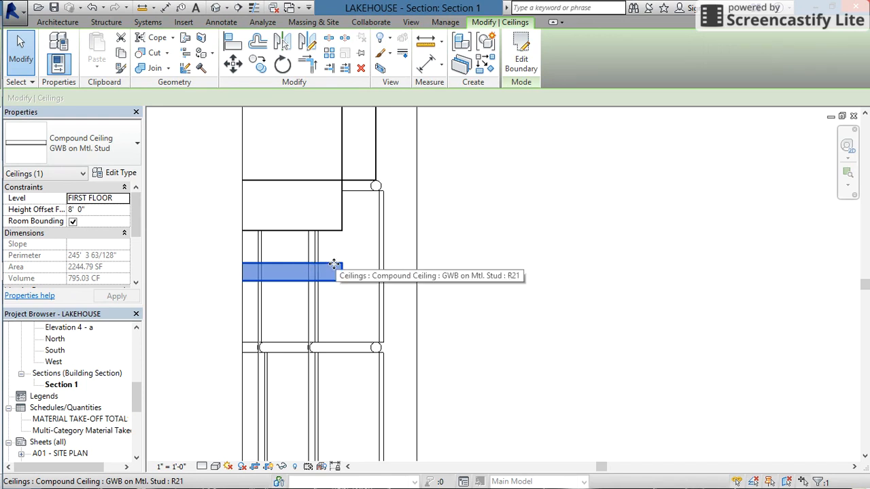
pyautogui.click(479, 262)
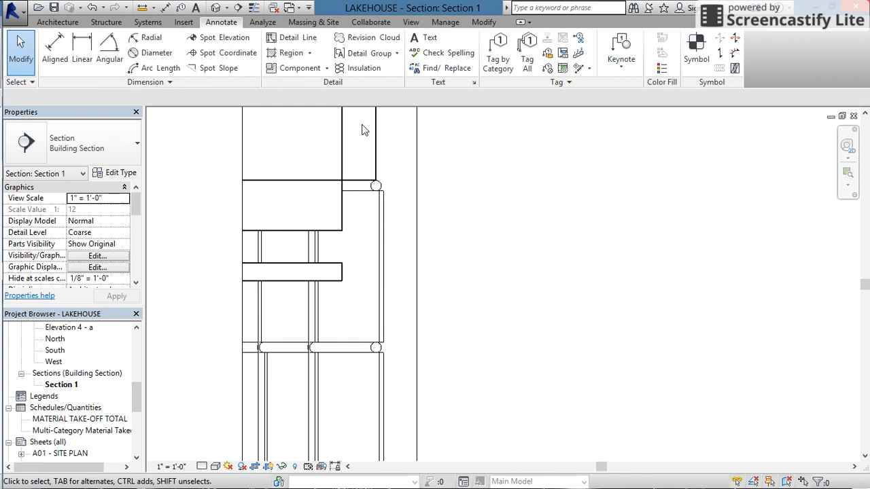
# Draw a rectangular Diagonal Crosshatch filled region about 0'-4" high over the first-floor ceiling, extending past the interior crop edge, and finish it.
pyautogui.click(310, 53)
pyautogui.click(310, 72)
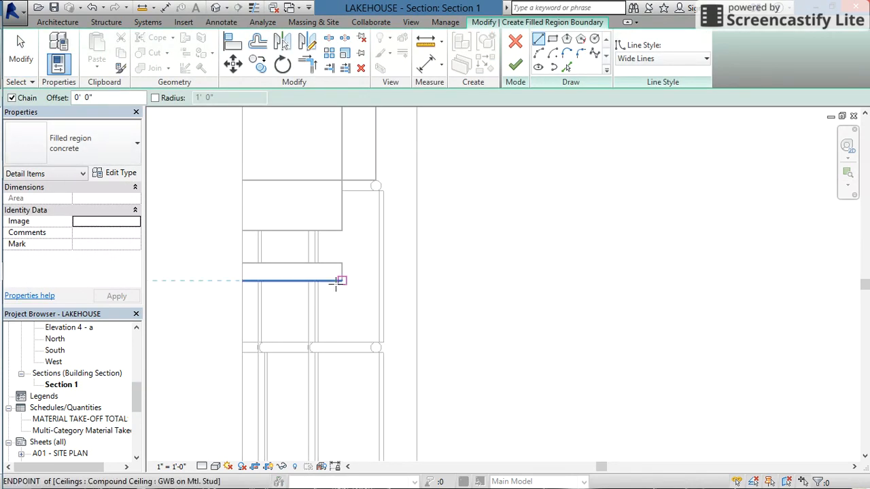
pyautogui.click(105, 153)
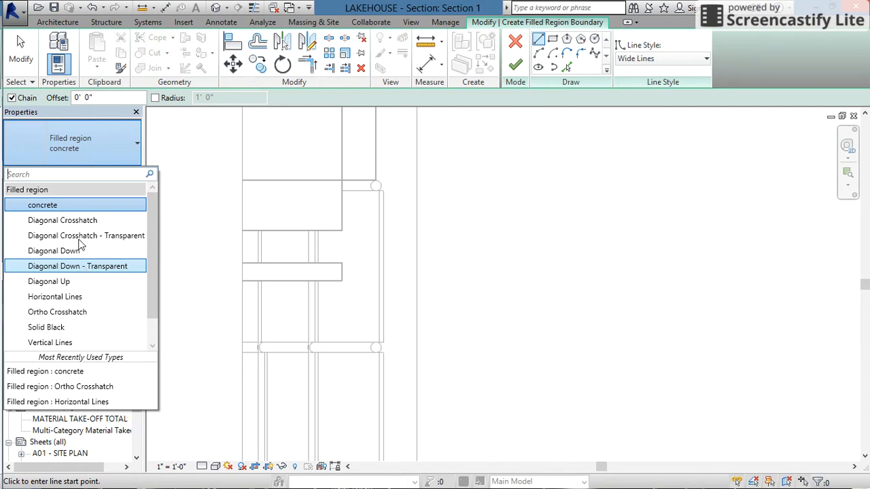
pyautogui.click(74, 220)
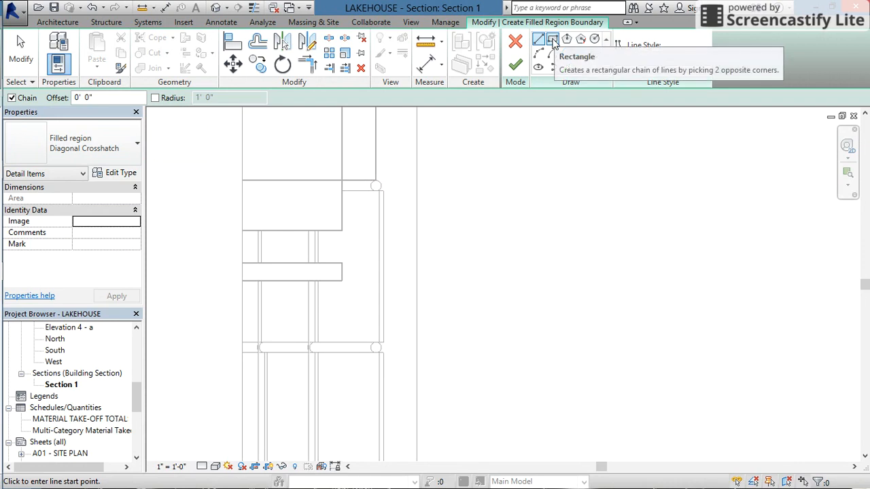
pyautogui.click(553, 41)
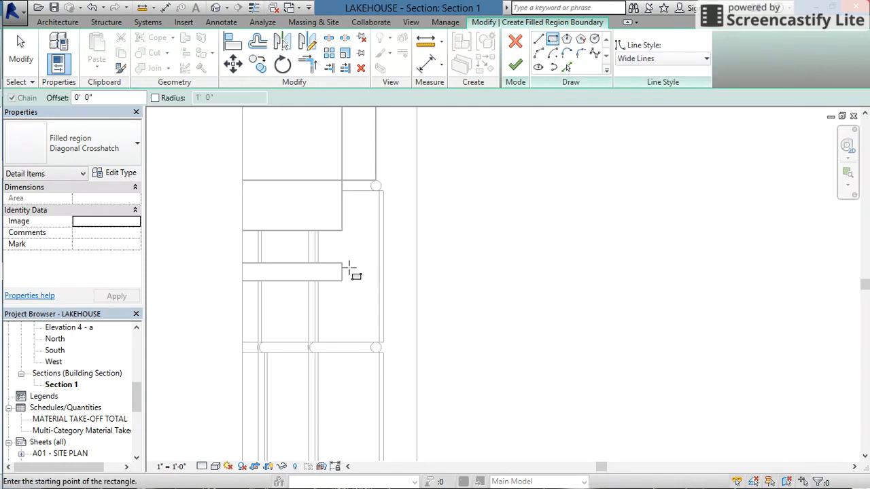
pyautogui.click(343, 263)
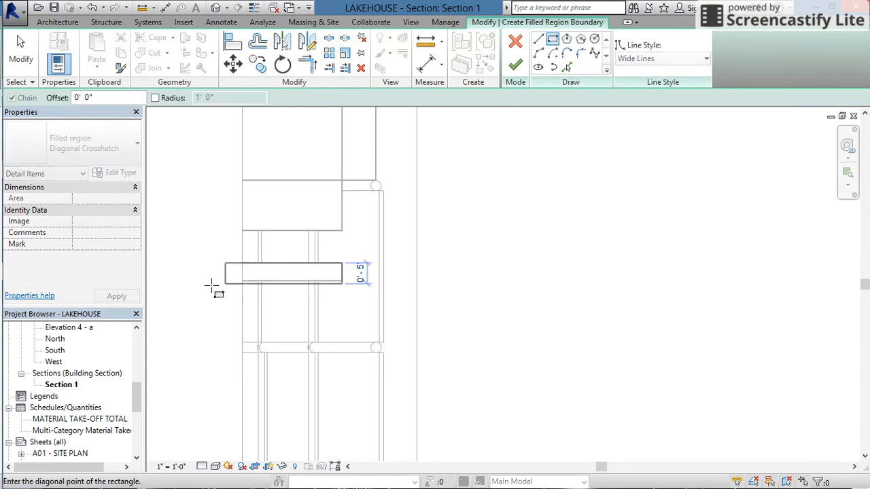
pyautogui.click(178, 280)
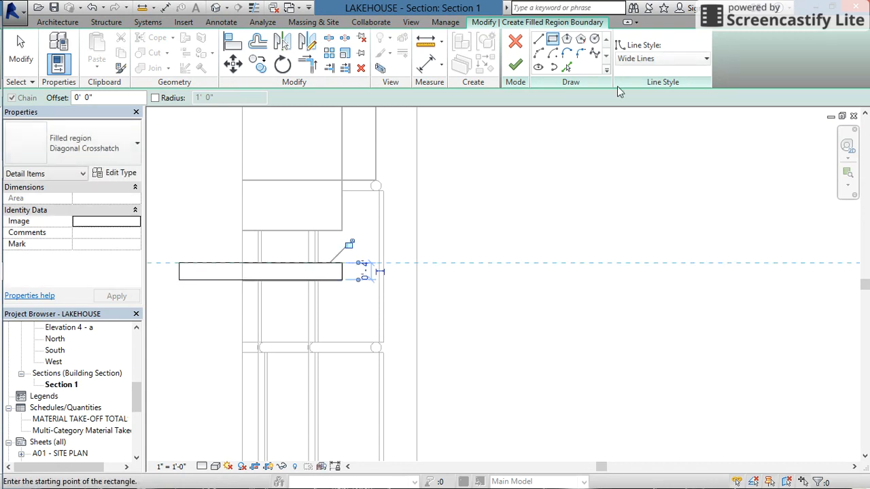
pyautogui.click(515, 65)
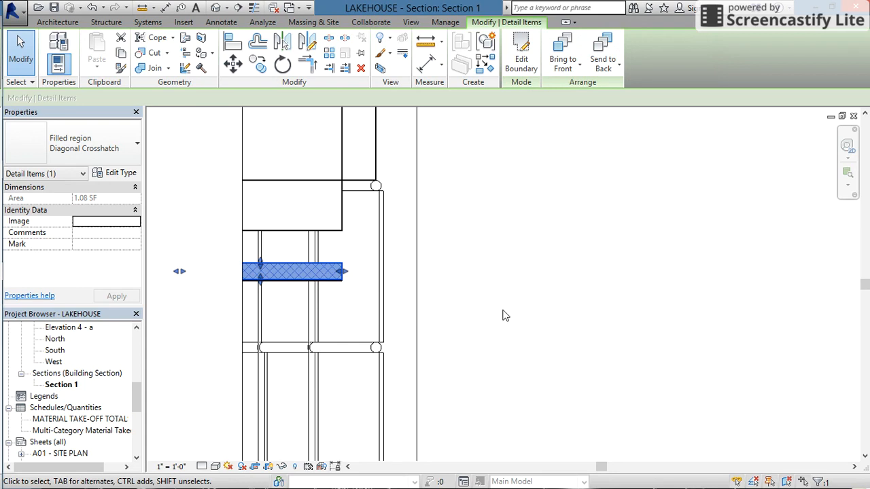
pyautogui.click(358, 384)
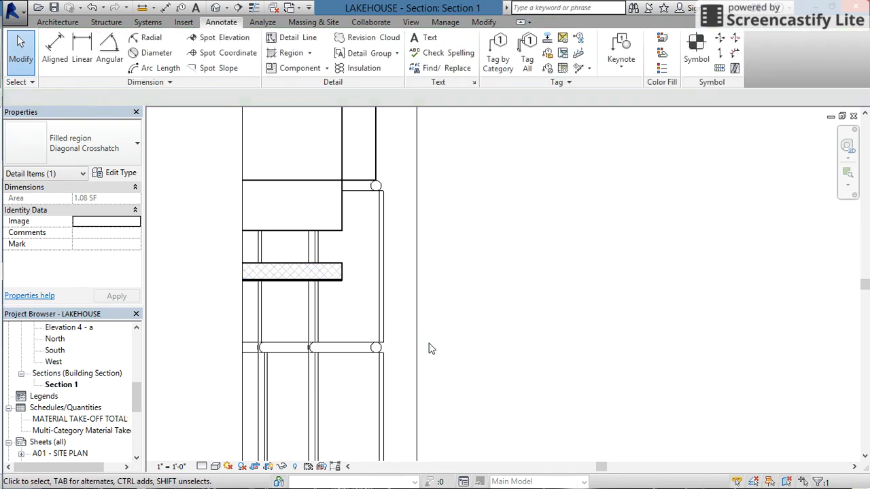
# Start a filled region at the curtain wall's base and outline the bottom rectangular mullion, about 5 1/4" by 2 1/2".
pyautogui.scroll(-2, 358, 320)
pyautogui.moveTo(472, 371); pyautogui.dragTo(425, 195, button='middle')
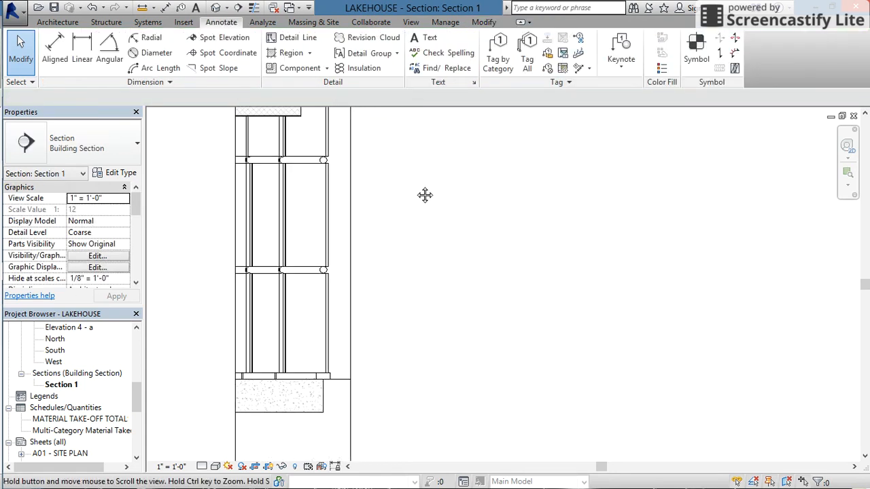
pyautogui.scroll(3, 333, 385)
pyautogui.scroll(1, 314, 385)
pyautogui.moveTo(315, 386); pyautogui.dragTo(316, 361, button='middle')
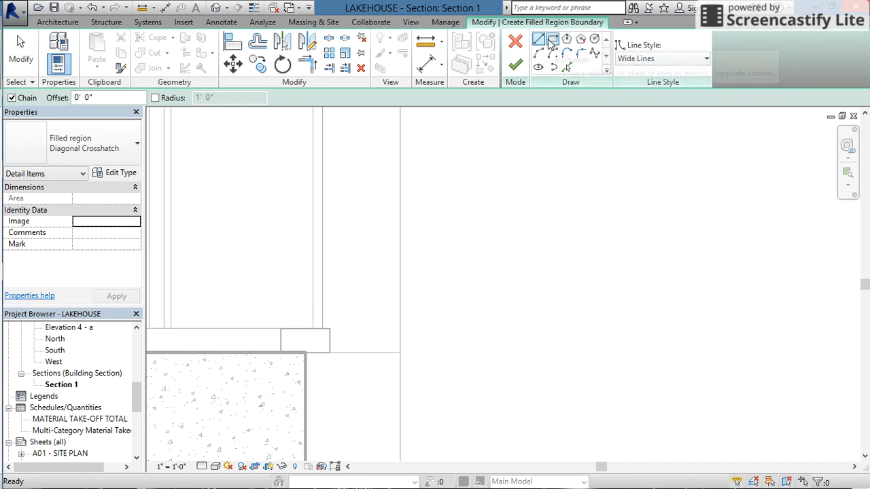
pyautogui.click(552, 39)
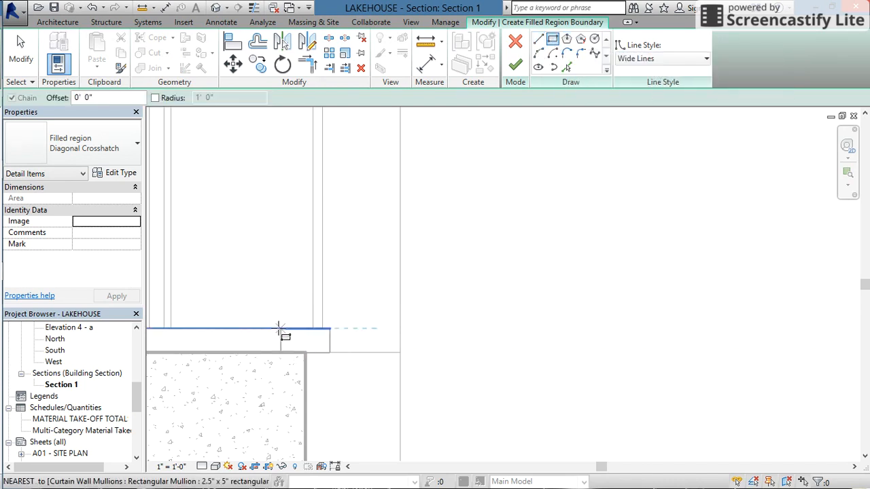
pyautogui.click(280, 329)
pyautogui.click(330, 352)
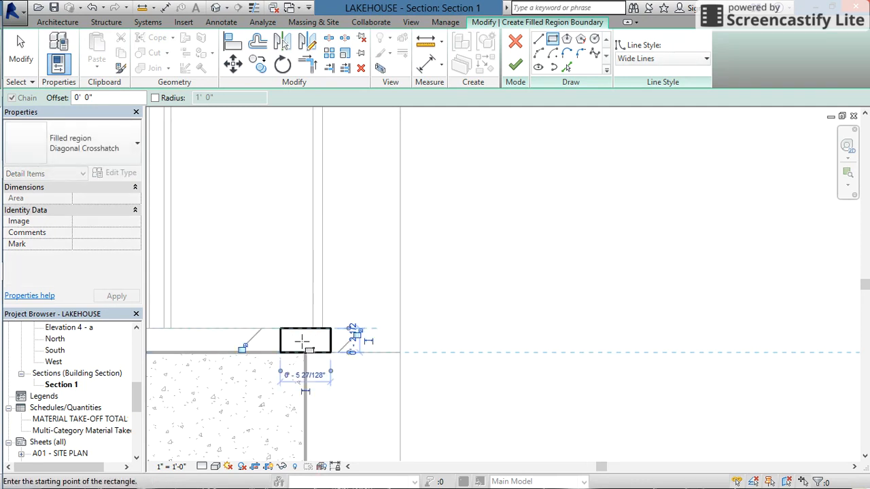
# Set the region type to Solid Black, draw an inner rectangle about 4 1/4" by 1 3/4" inside the mullion outline, and finish the region.
pyautogui.click(125, 145)
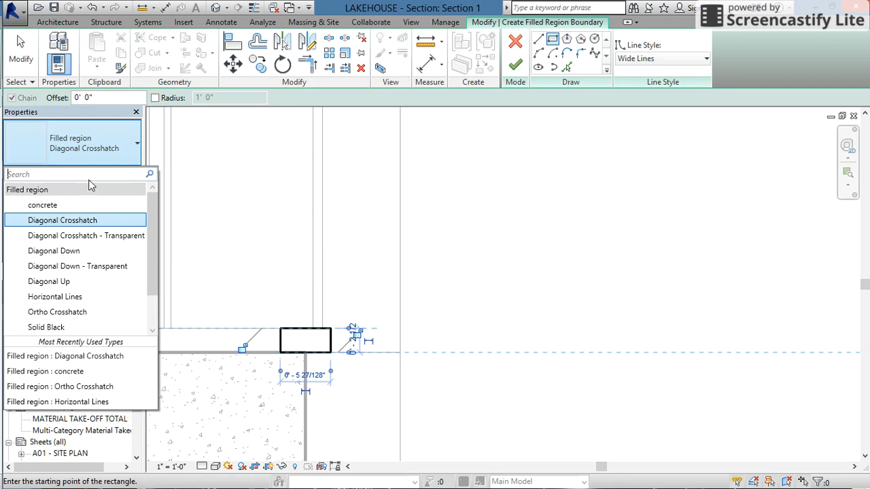
pyautogui.click(61, 331)
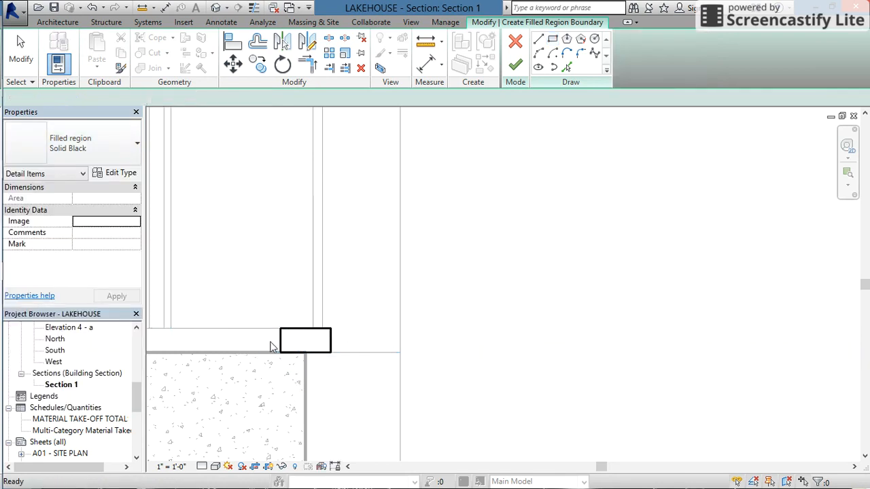
pyautogui.scroll(3, 288, 337)
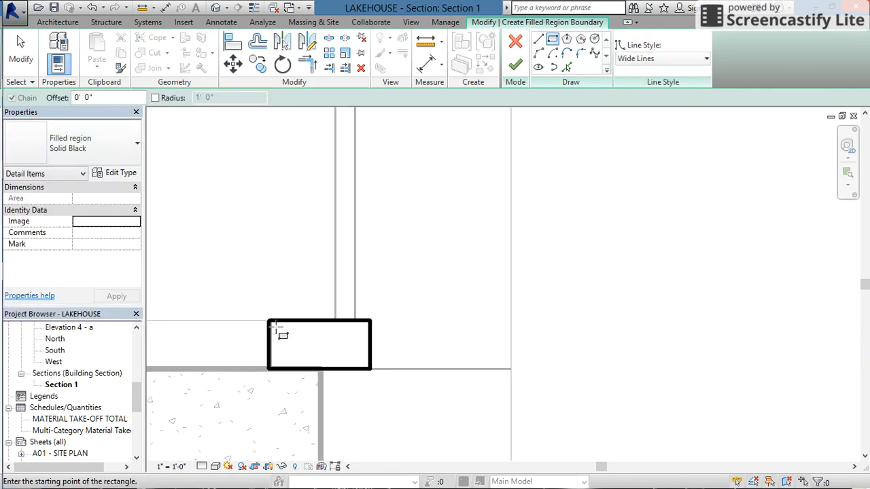
pyautogui.click(276, 327)
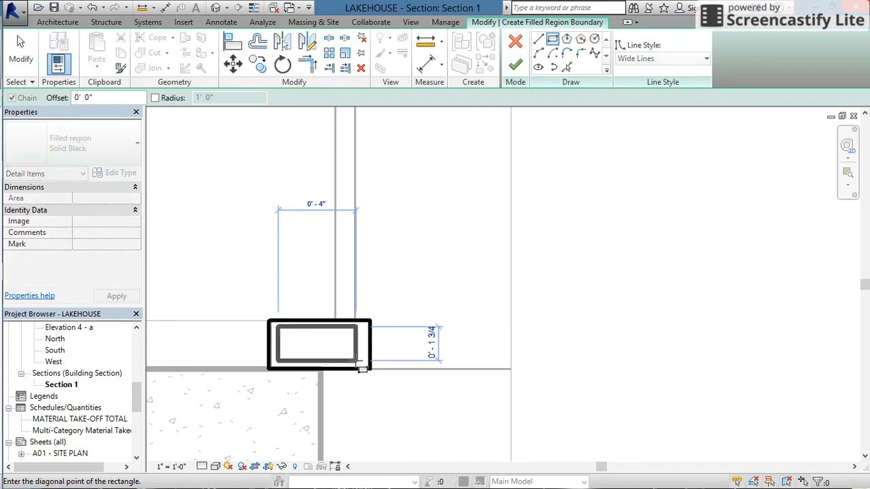
pyautogui.click(363, 368)
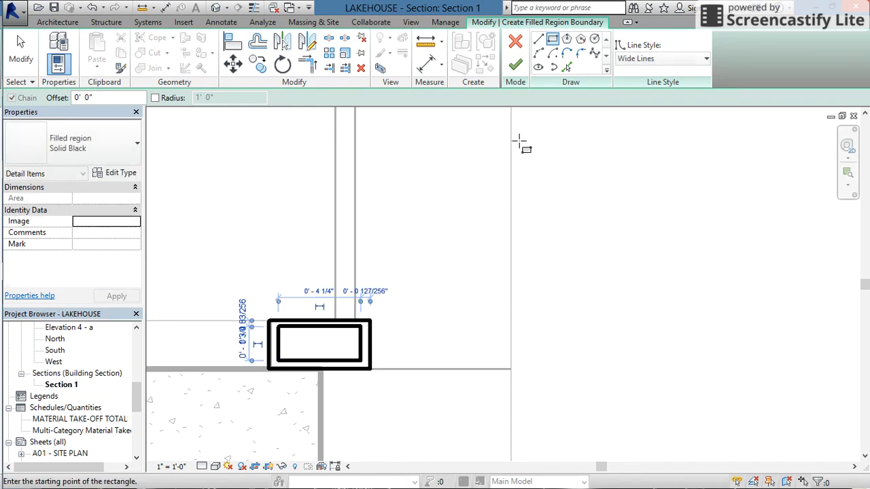
pyautogui.click(515, 68)
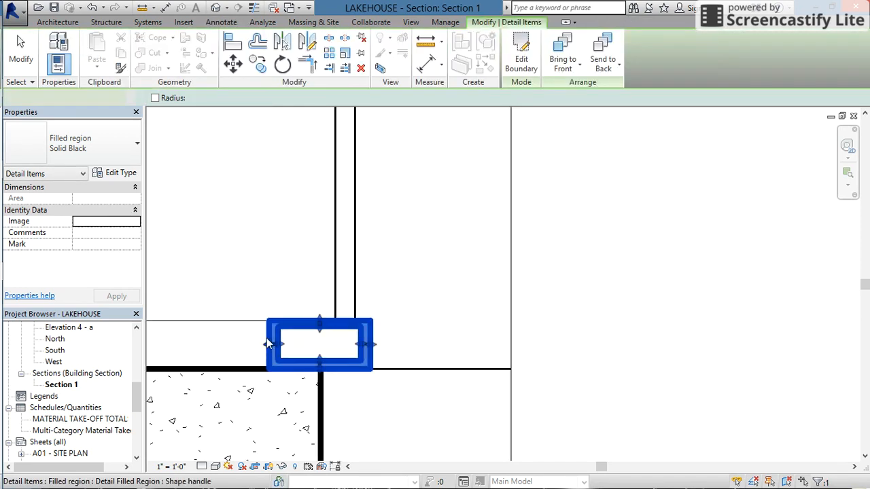
pyautogui.click(424, 325)
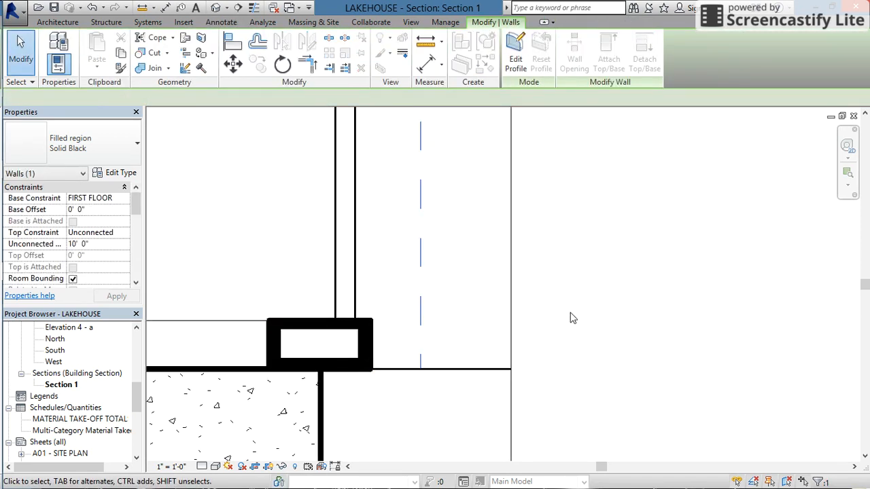
# Start a Solid Black filled region and outline the lowest glazed panel from the round mullion to the base mullion, about 3'-0 1/4" high.
pyautogui.scroll(-4, 421, 295)
pyautogui.moveTo(509, 272); pyautogui.dragTo(476, 348, button='middle')
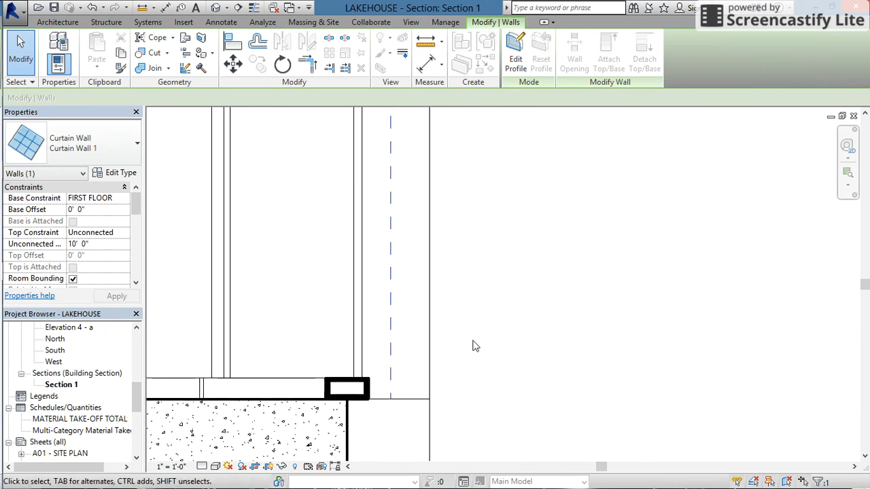
pyautogui.scroll(-1, 408, 318)
pyautogui.scroll(-2, 401, 293)
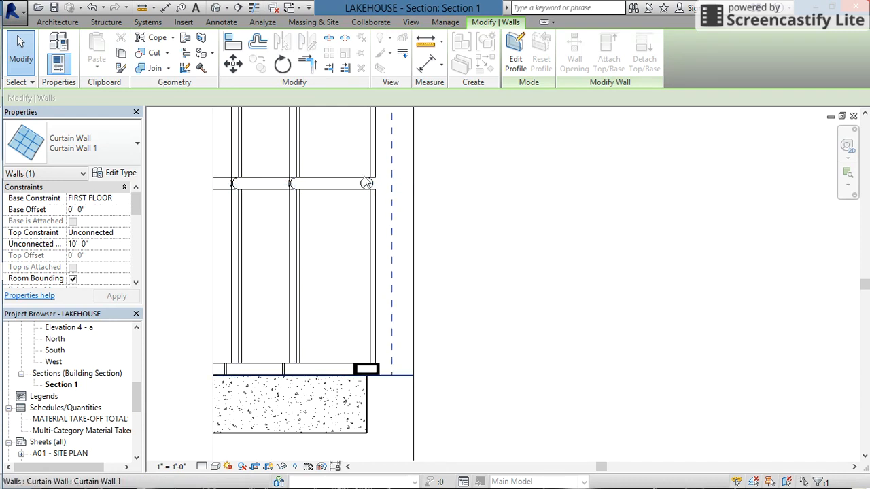
pyautogui.moveTo(398, 252); pyautogui.dragTo(405, 210, button='middle')
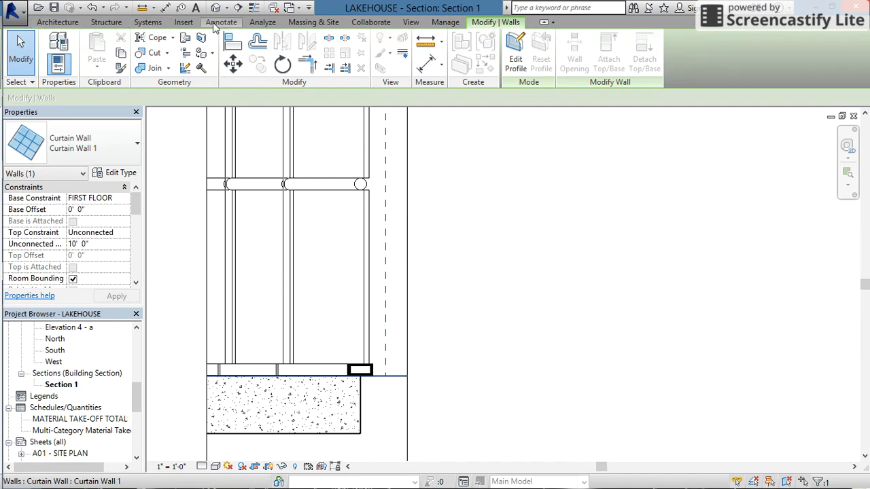
pyautogui.click(216, 23)
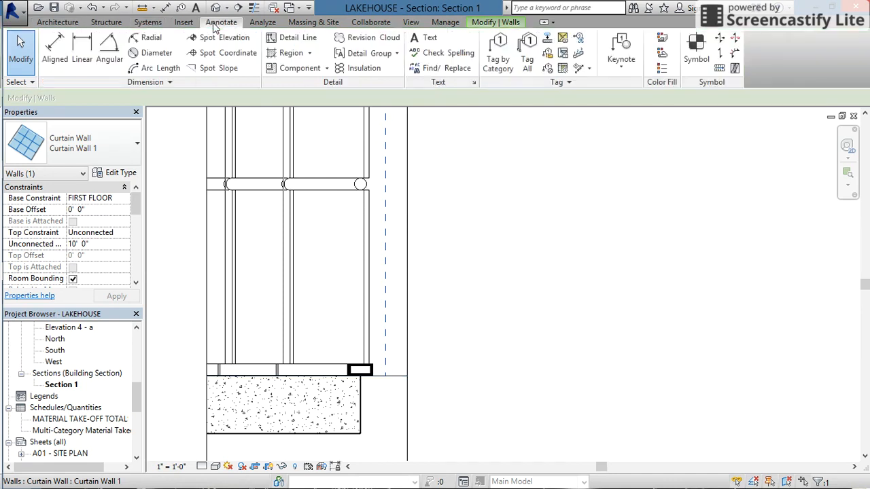
pyautogui.click(288, 53)
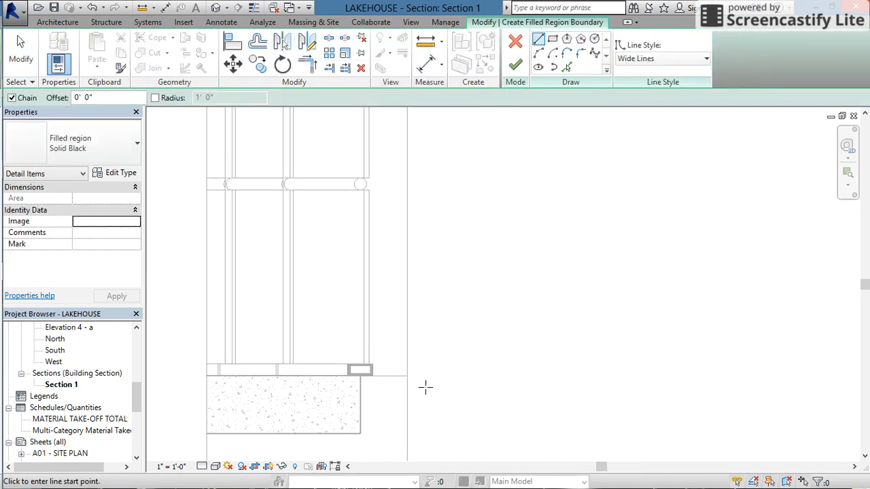
pyautogui.click(552, 39)
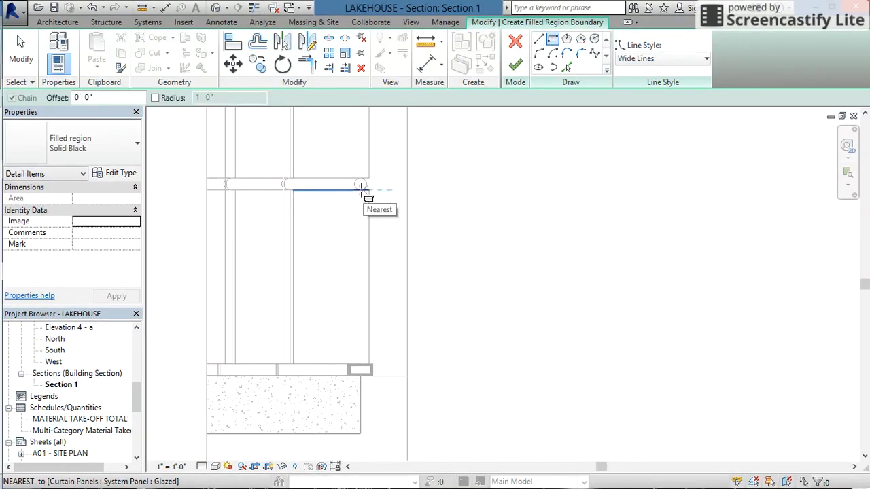
pyautogui.click(362, 190)
pyautogui.click(368, 367)
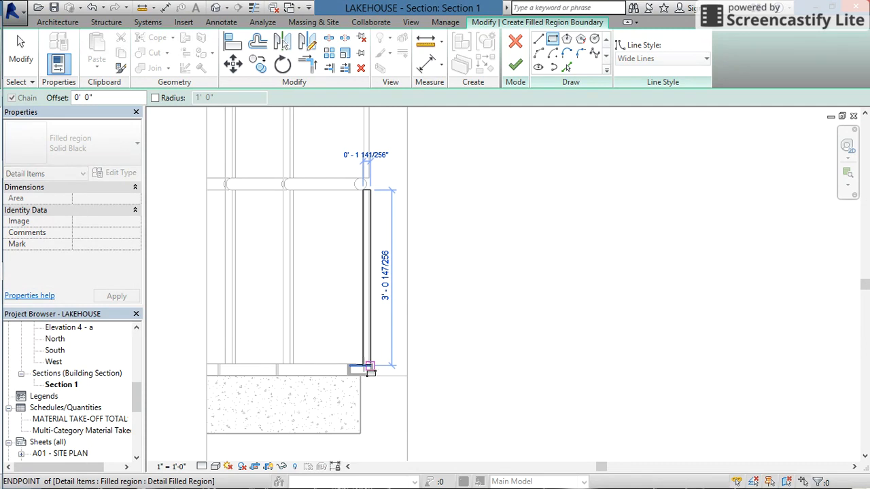
pyautogui.scroll(4, 370, 370)
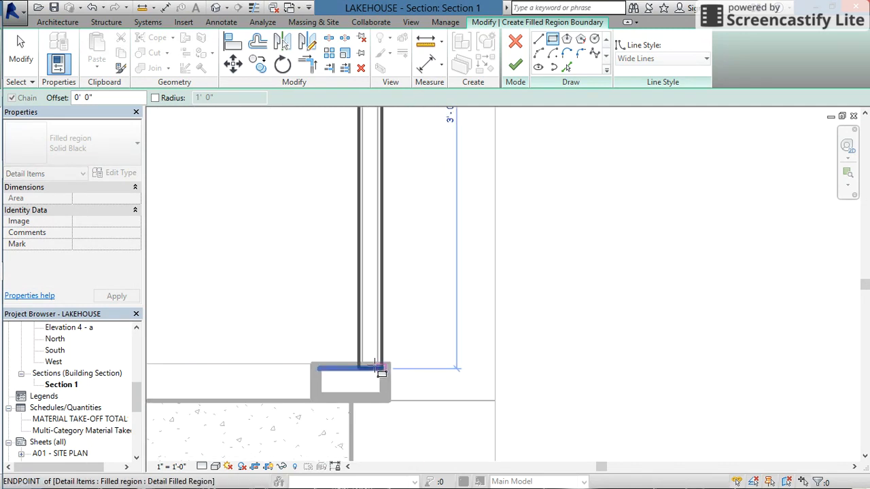
pyautogui.click(374, 364)
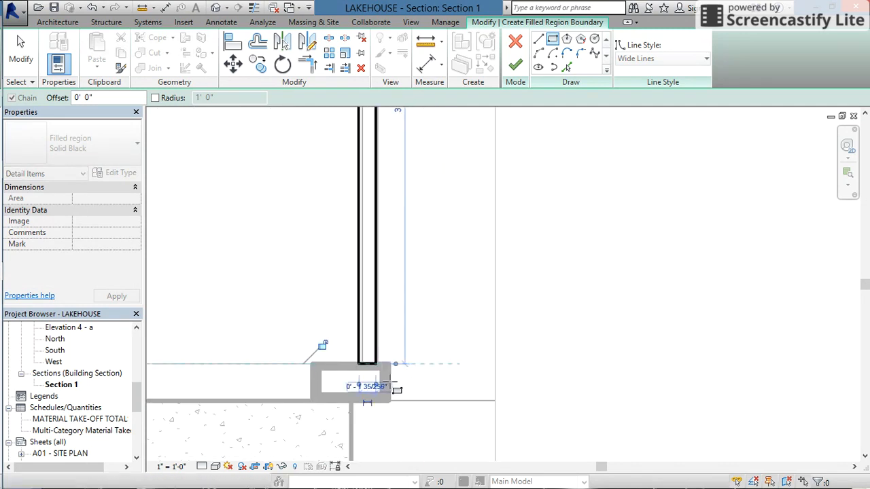
# Add a circle matching the round mullion above the lowest glazed panel to the region boundary and finish the filled region.
pyautogui.scroll(-2, 396, 386)
pyautogui.moveTo(409, 252); pyautogui.dragTo(415, 416, button='middle')
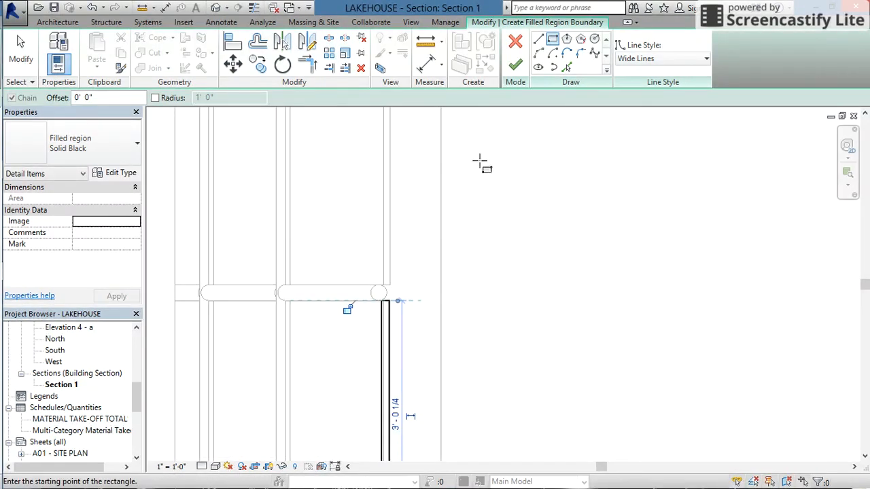
pyautogui.click(595, 41)
pyautogui.scroll(2, 377, 293)
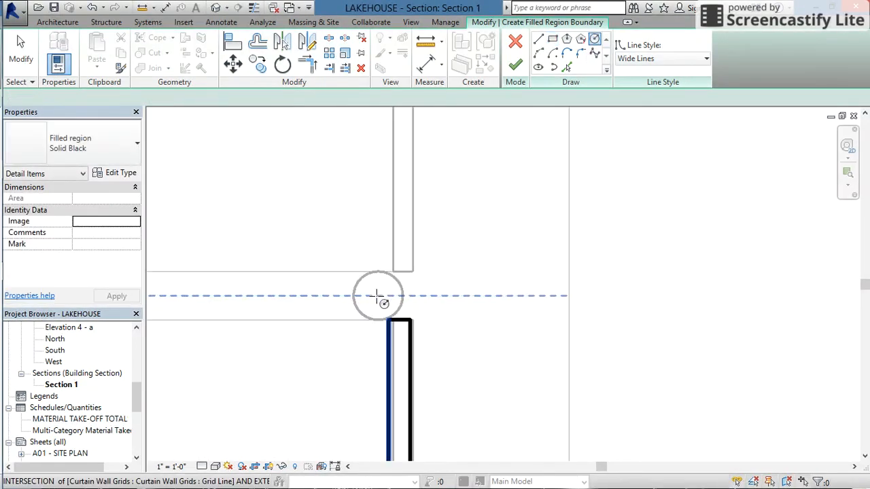
pyautogui.click(378, 295)
pyautogui.click(401, 303)
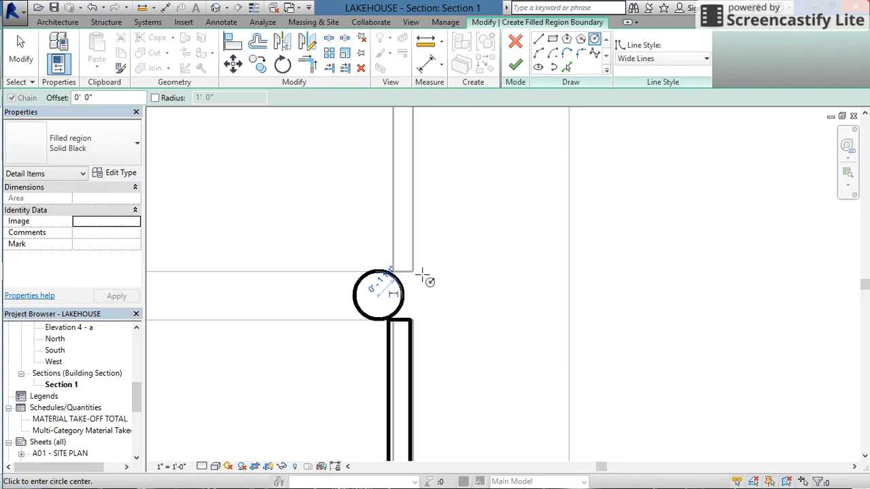
pyautogui.click(516, 64)
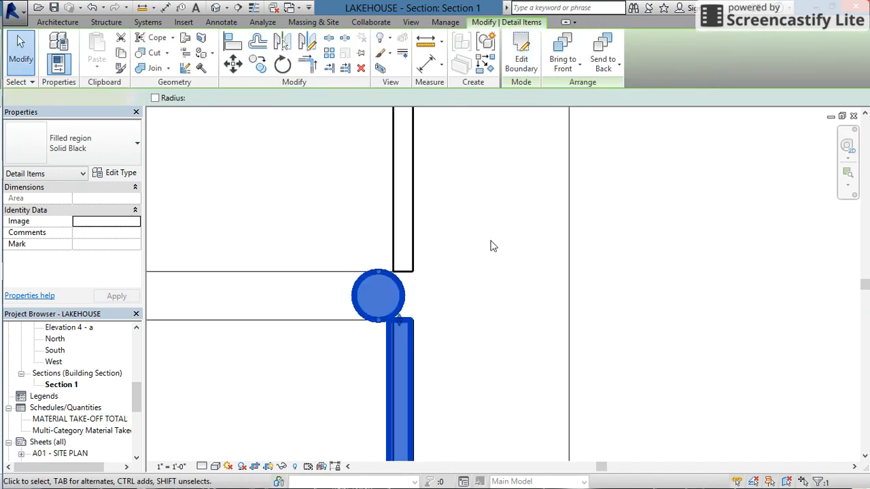
pyautogui.scroll(-5, 445, 222)
pyautogui.click(531, 217)
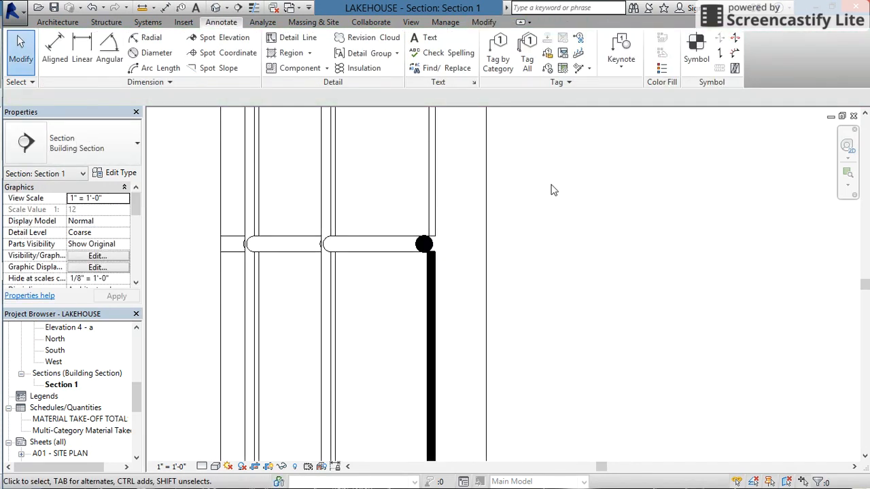
# Start a Solid Black filled region and outline the second glazed panel up, between the two round mullions, about 3'-1 1/2" high.
pyautogui.scroll(-3, 471, 210)
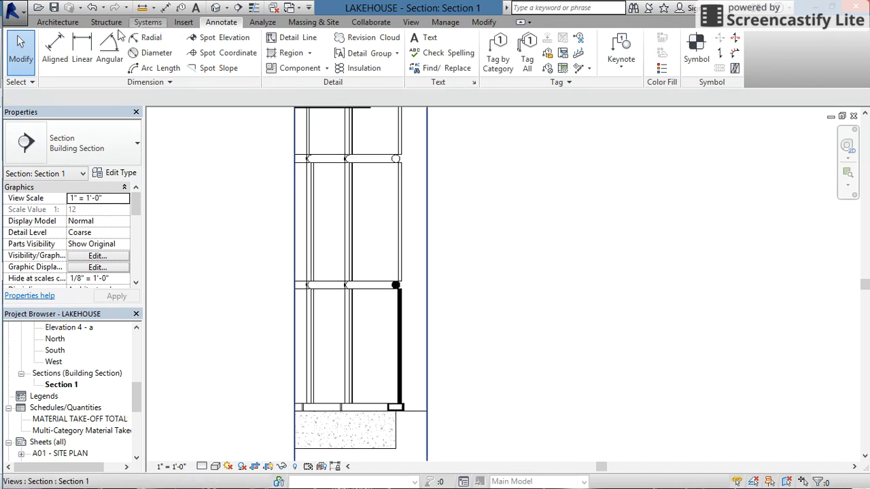
pyautogui.click(284, 54)
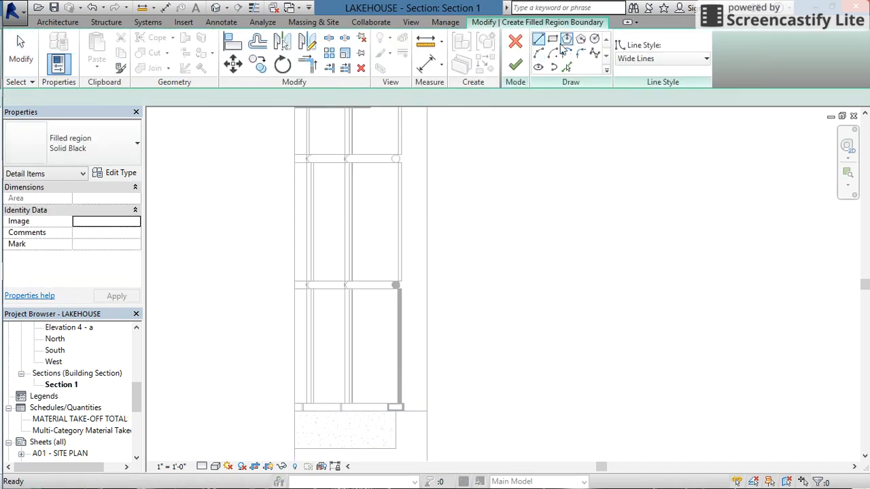
pyautogui.click(550, 39)
pyautogui.scroll(3, 400, 282)
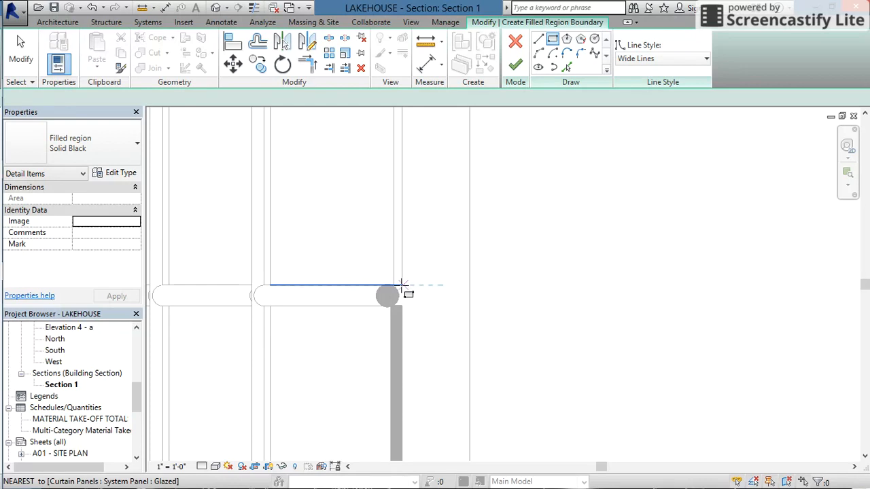
pyautogui.click(402, 285)
pyautogui.moveTo(411, 152); pyautogui.dragTo(414, 359, button='middle')
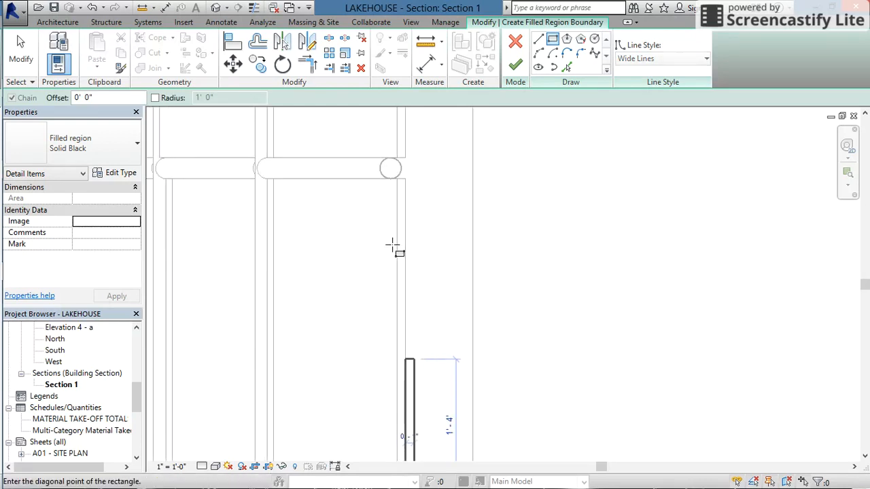
pyautogui.click(400, 180)
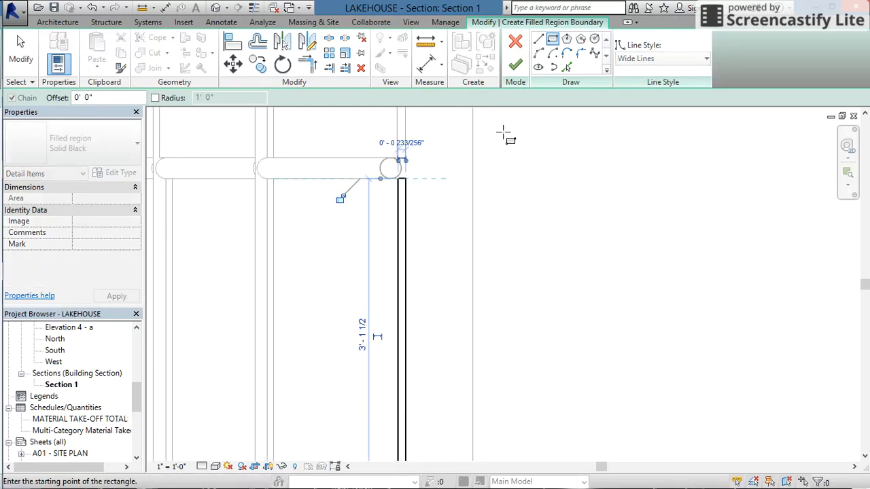
# Add a circle of about 1 1/4" radius matching the round mullion above the second glazed panel to the region boundary.
pyautogui.click(594, 38)
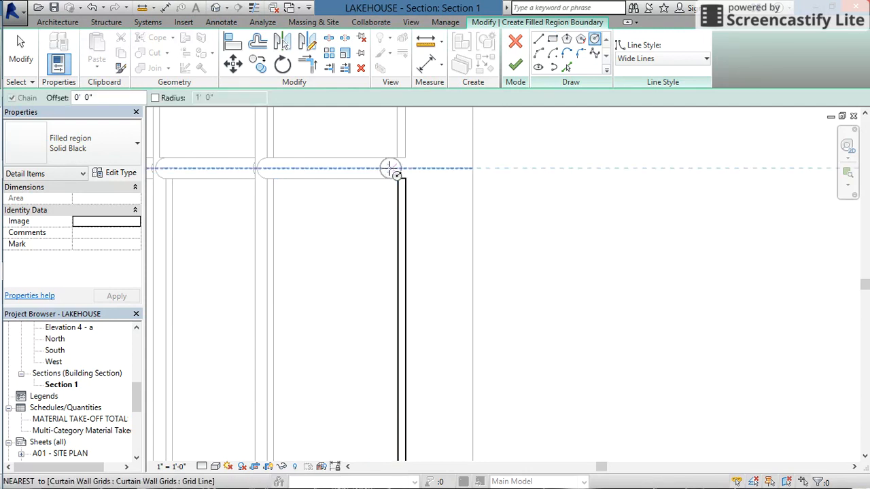
pyautogui.click(390, 168)
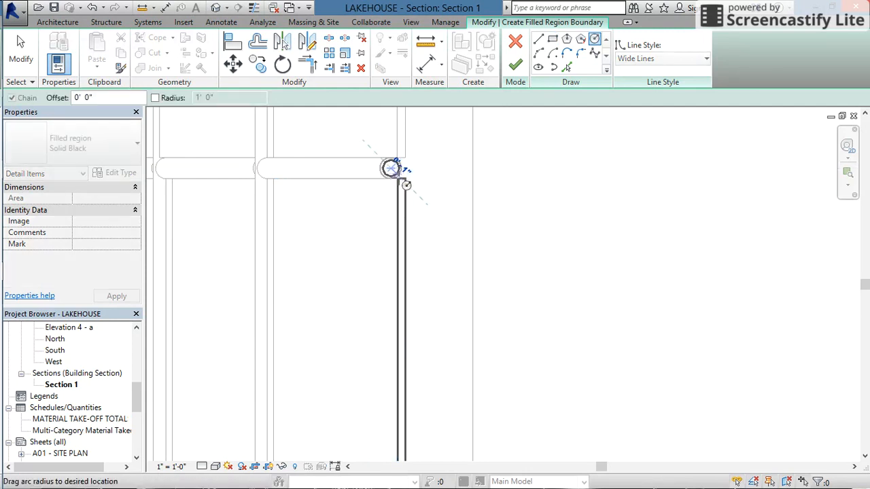
pyautogui.scroll(5, 406, 185)
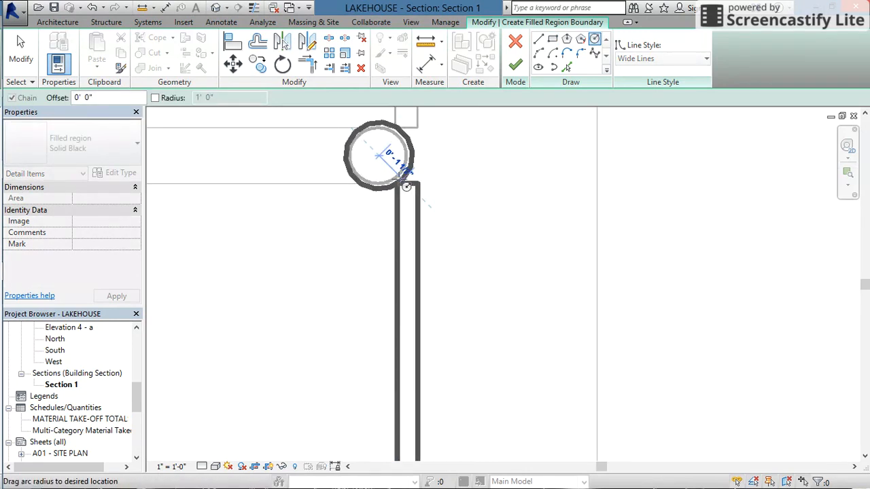
pyautogui.click(406, 185)
pyautogui.scroll(-5, 442, 211)
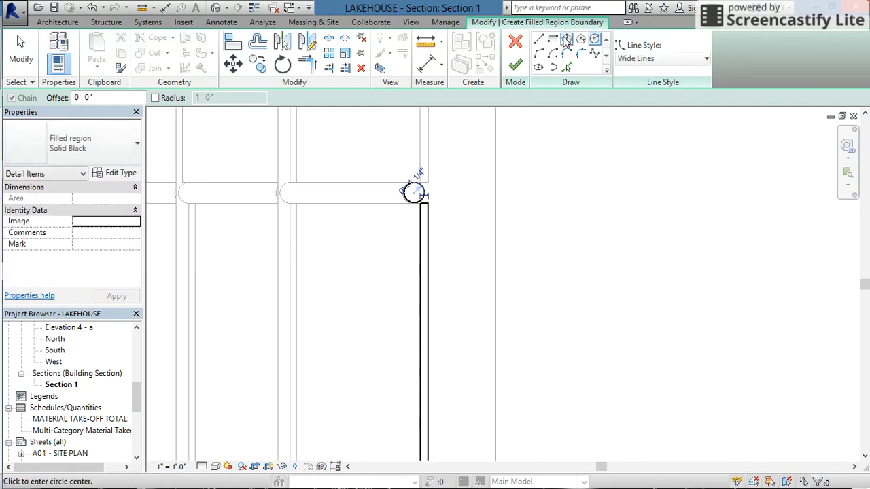
# Outline the third glazed panel, up to the round mullion beside the 12" floor, with a rectangle about 15/16" by 3'-0 1/4".
pyautogui.click(556, 41)
pyautogui.click(427, 183)
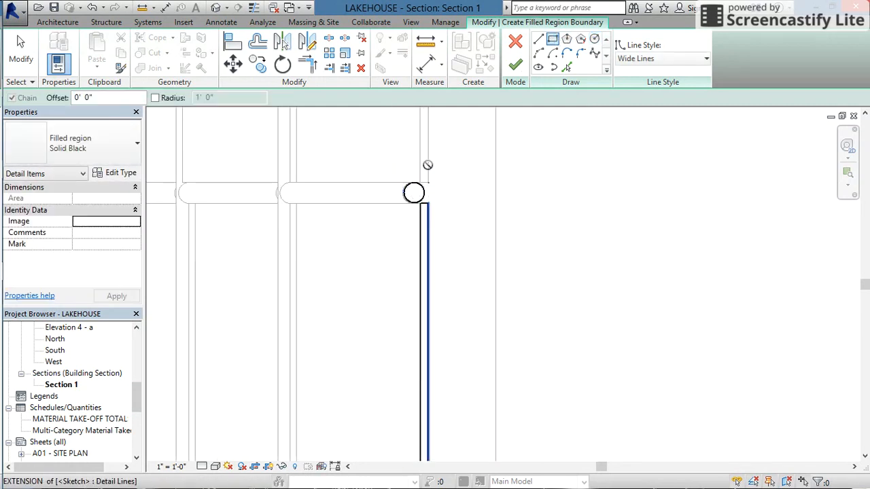
pyautogui.scroll(-2, 416, 175)
pyautogui.scroll(-2, 415, 175)
pyautogui.moveTo(418, 154); pyautogui.dragTo(408, 342, button='middle')
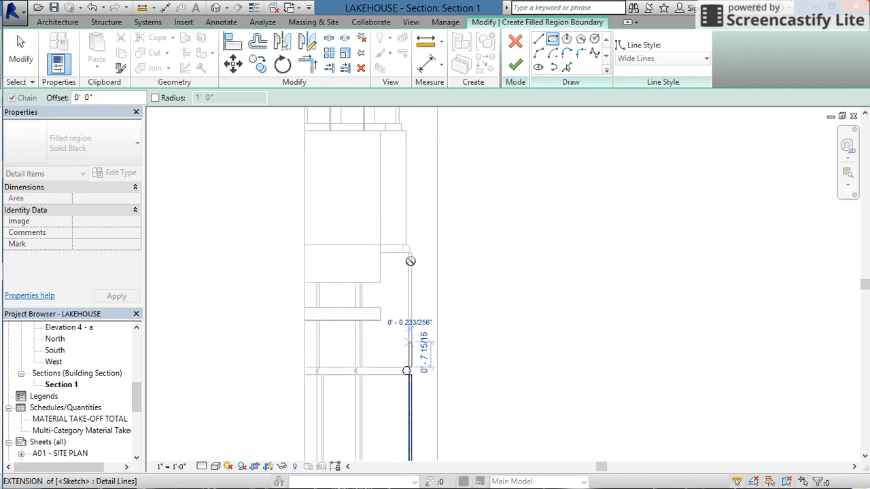
pyautogui.scroll(2, 409, 261)
pyautogui.scroll(2, 407, 259)
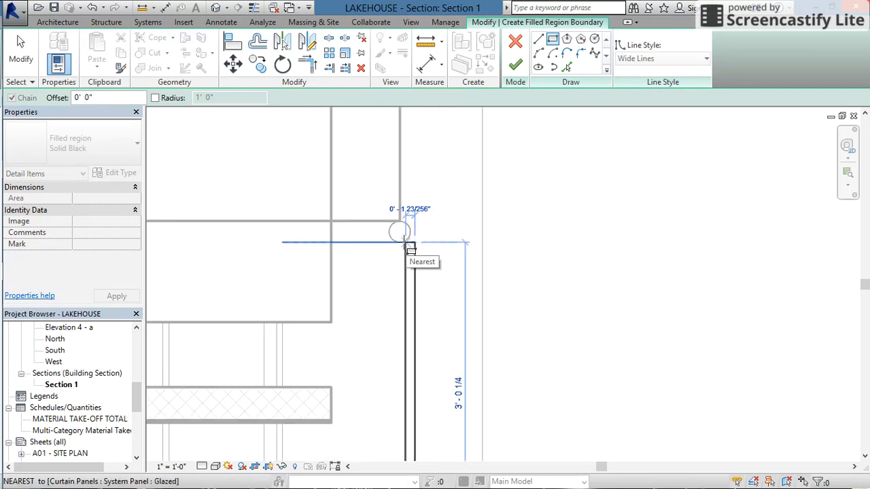
pyautogui.click(414, 240)
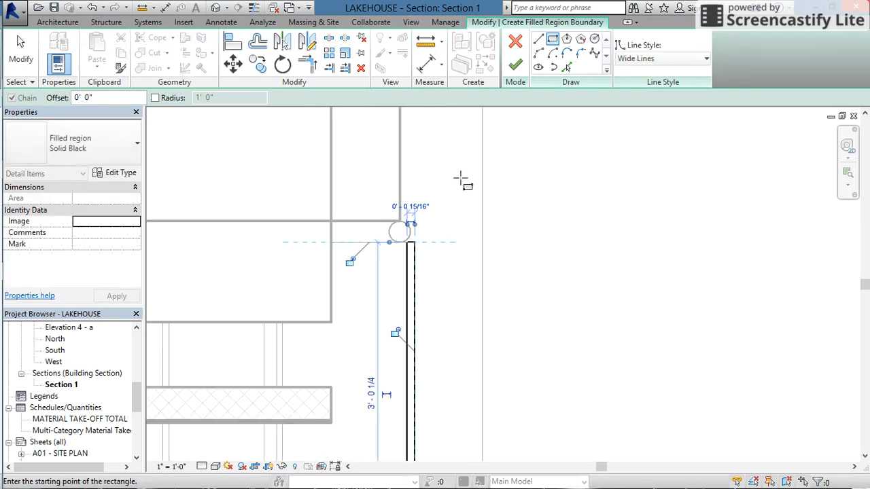
# Add a circle of about 1 1/4" radius matching the round mullion above the third glazed panel.
pyautogui.click(595, 41)
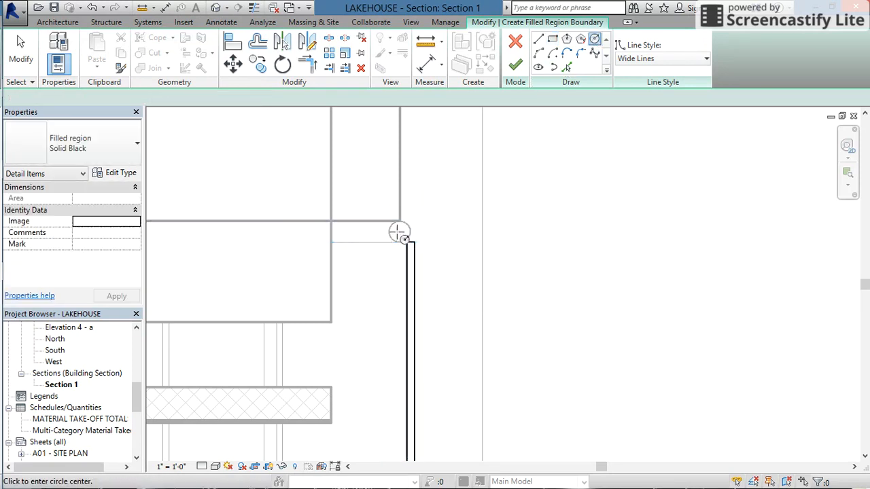
pyautogui.click(399, 231)
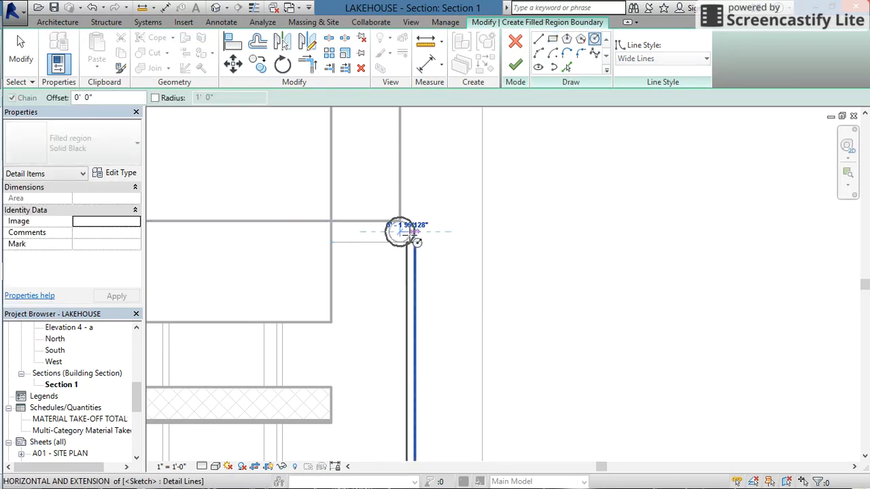
pyautogui.scroll(3, 401, 234)
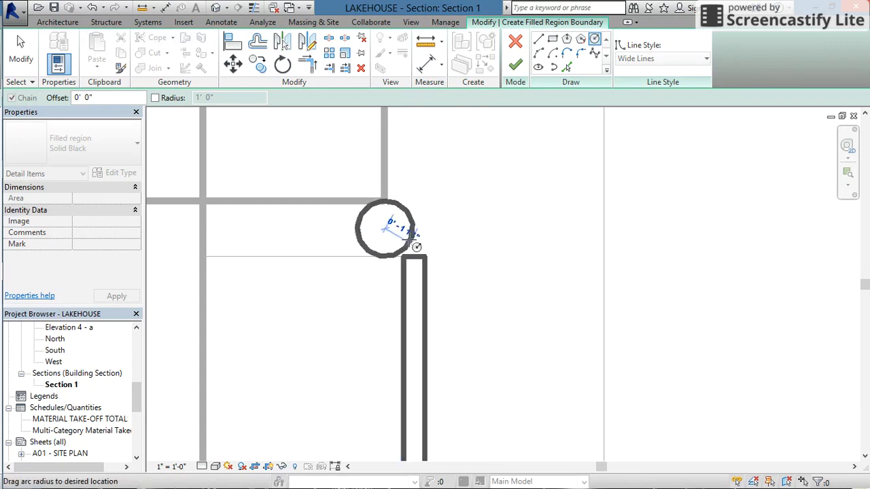
pyautogui.click(405, 233)
pyautogui.scroll(-5, 407, 241)
pyautogui.scroll(-2, 412, 243)
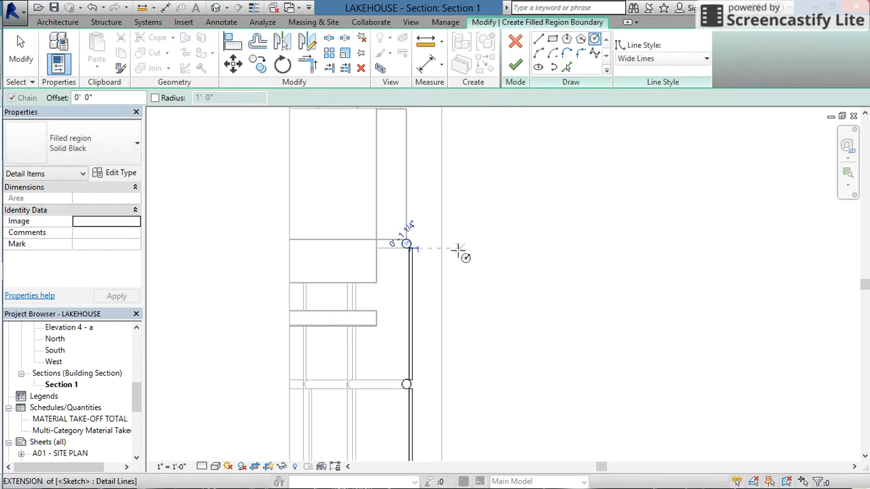
# Outline the horizontal piece between the floor edge and the upper round mullion, about 7" by 2 1/2", and finish the filled region.
pyautogui.click(552, 39)
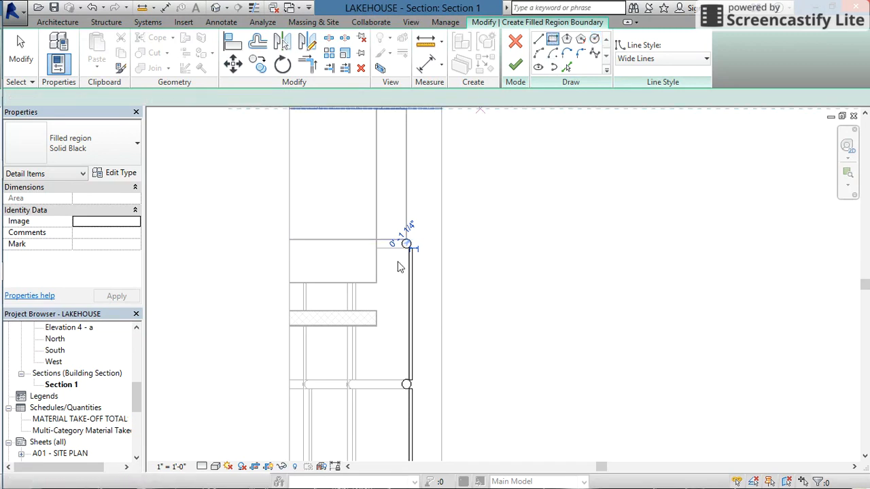
pyautogui.scroll(2, 378, 255)
pyautogui.scroll(2, 378, 255)
pyautogui.click(373, 223)
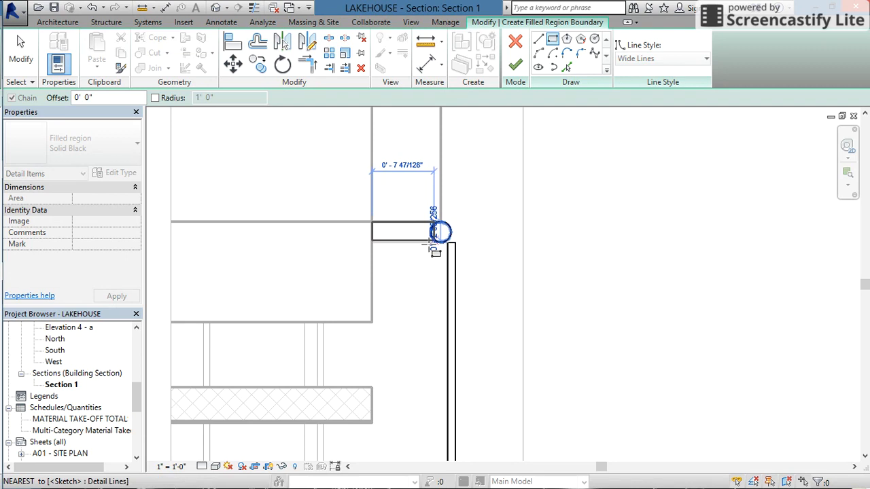
pyautogui.scroll(2, 431, 247)
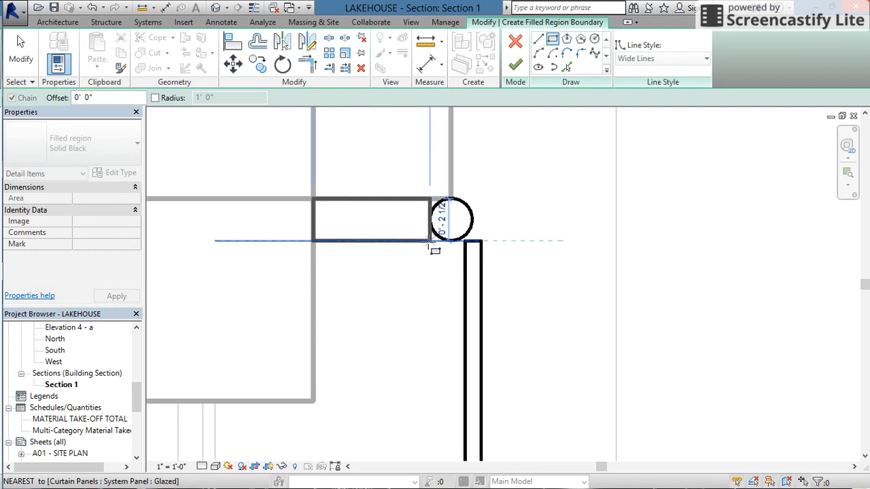
pyautogui.click(430, 240)
pyautogui.scroll(-3, 534, 171)
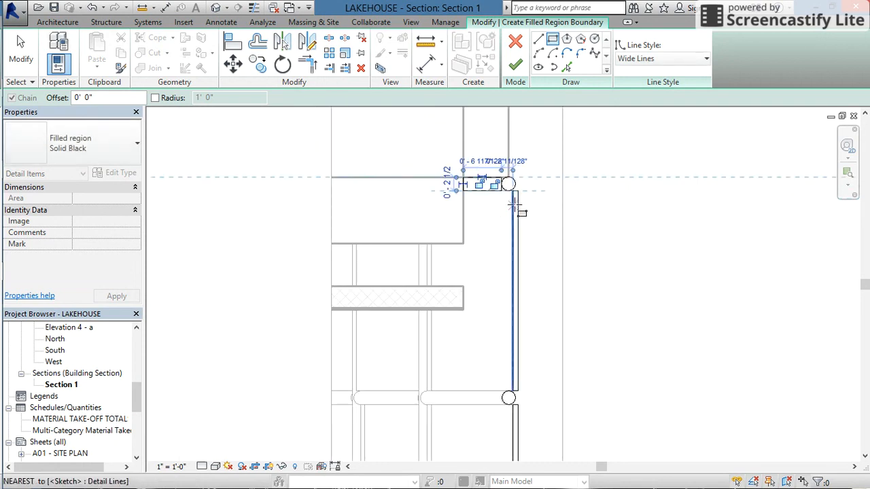
pyautogui.moveTo(515, 205); pyautogui.dragTo(582, 291, button='middle')
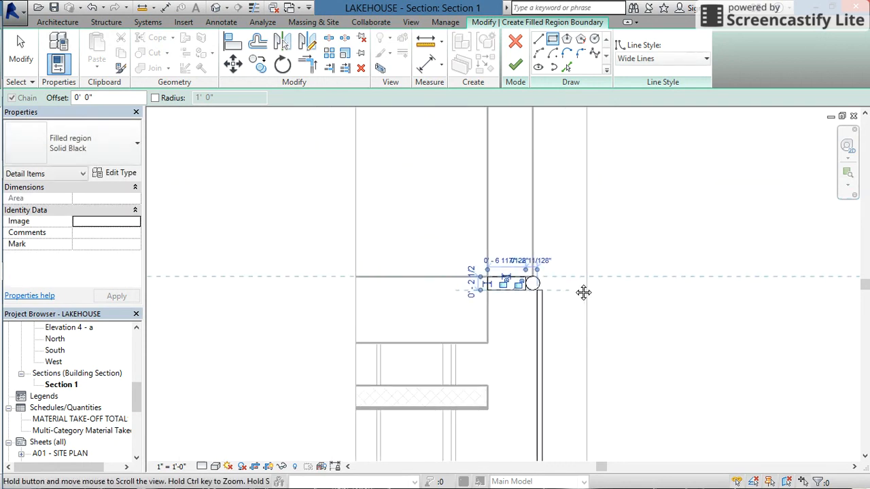
pyautogui.click(517, 66)
pyautogui.click(611, 248)
pyautogui.scroll(-3, 612, 248)
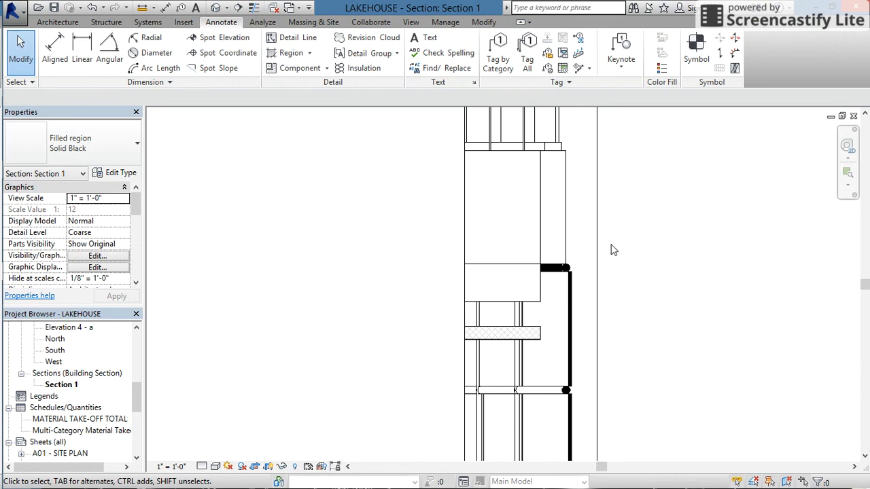
# Copy the concrete filled region from the base slab onto the Generic - 12" floor, aligning it with the floor's upper outer corner.
pyautogui.scroll(-3, 612, 249)
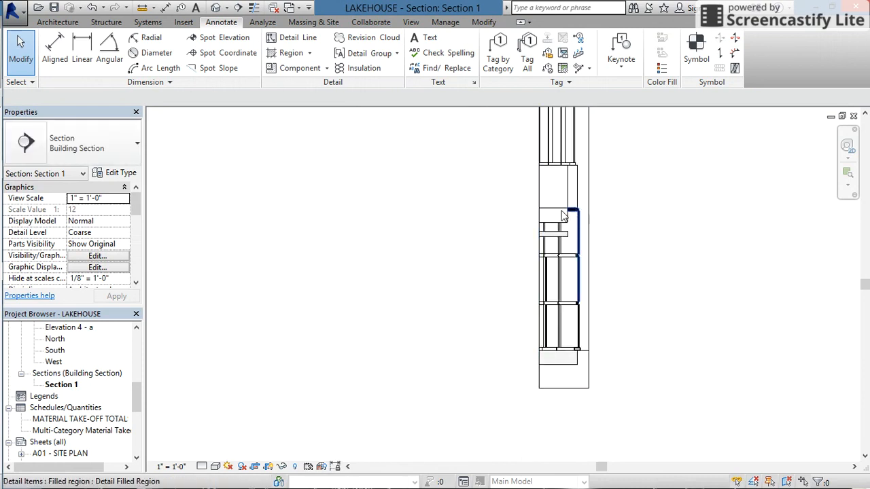
pyautogui.scroll(4, 563, 216)
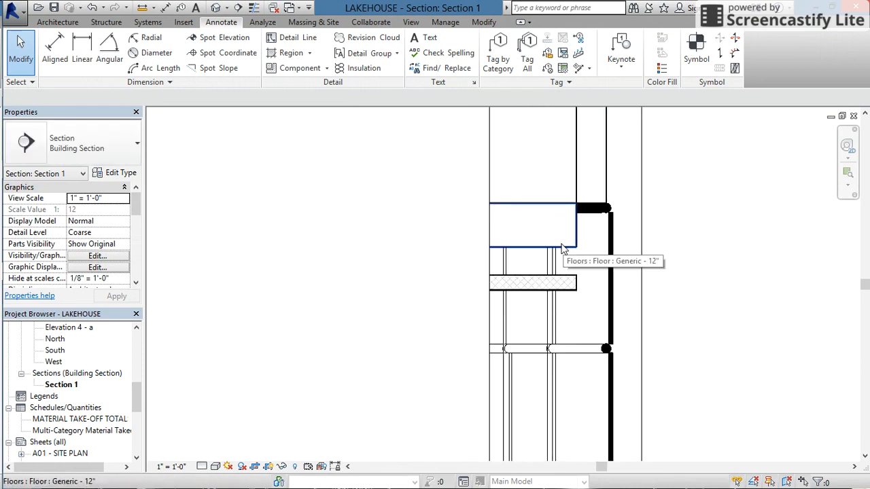
pyautogui.scroll(-4, 562, 249)
pyautogui.moveTo(597, 311); pyautogui.dragTo(582, 267, button='middle')
pyautogui.scroll(4, 562, 342)
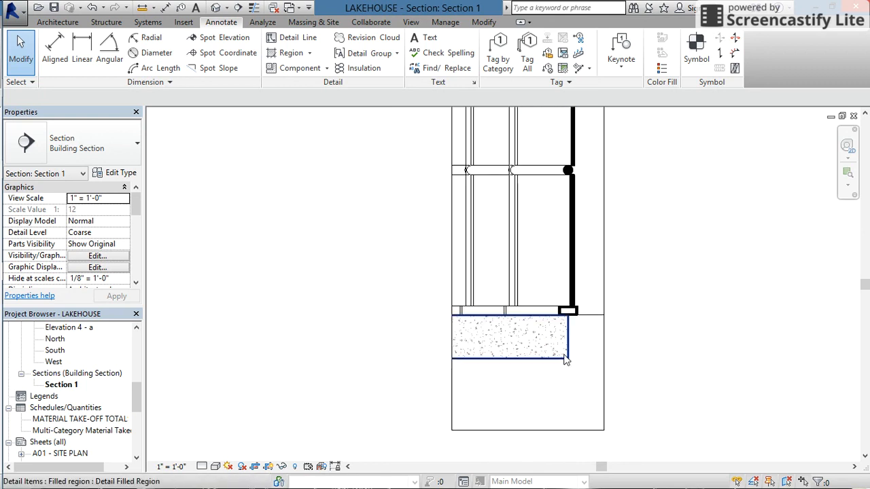
pyautogui.scroll(2, 564, 360)
pyautogui.click(561, 350)
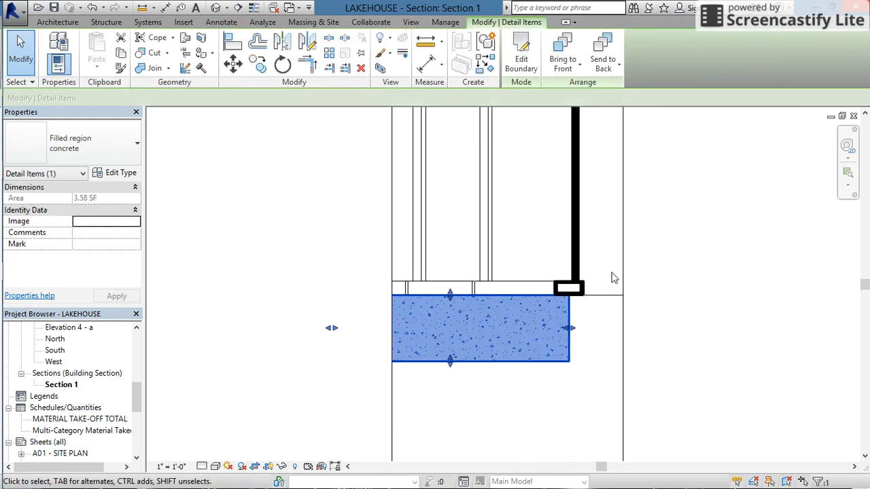
pyautogui.click(258, 65)
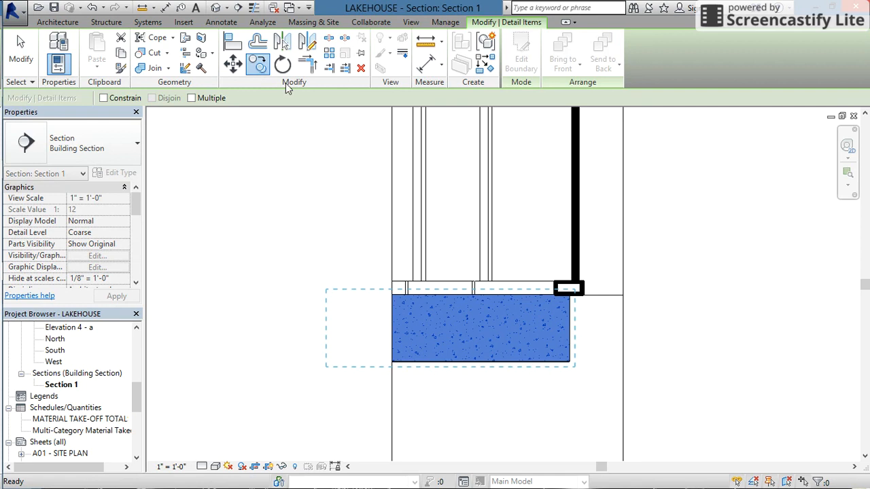
pyautogui.click(570, 295)
pyautogui.scroll(-2, 603, 407)
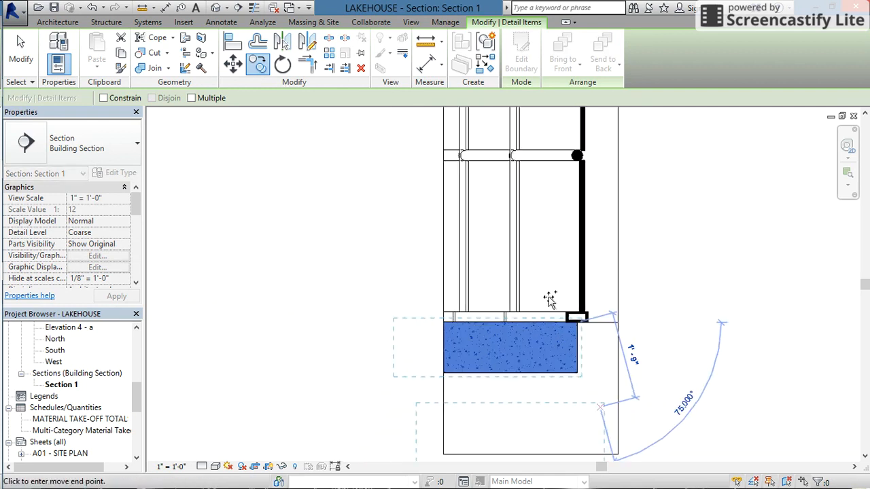
pyautogui.moveTo(573, 203); pyautogui.dragTo(582, 365, button='middle')
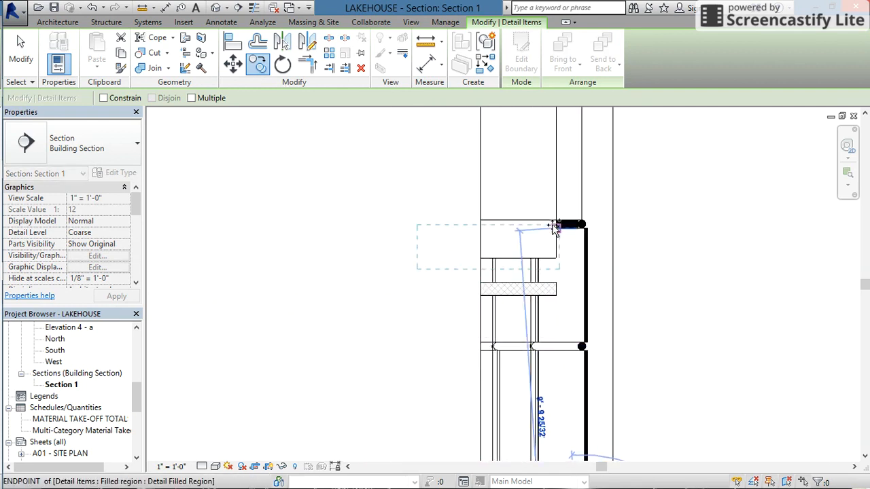
pyautogui.scroll(3, 555, 227)
pyautogui.click(594, 285)
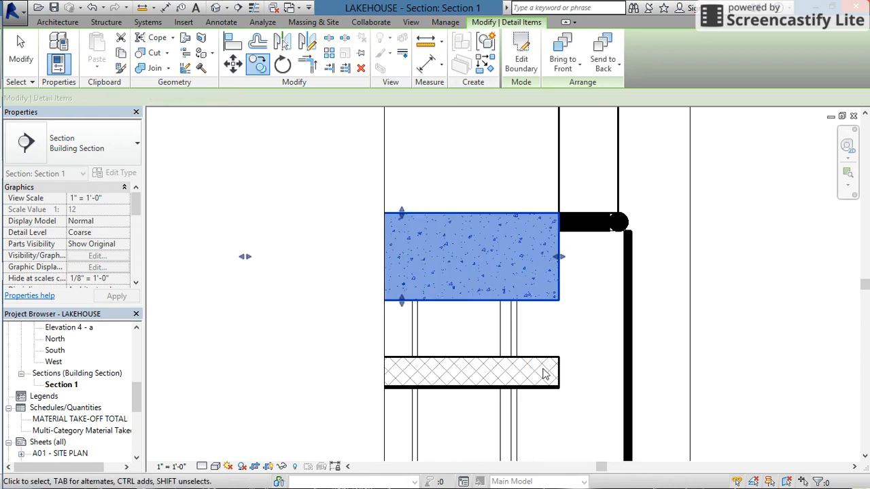
pyautogui.scroll(-3, 537, 362)
pyautogui.moveTo(644, 305); pyautogui.dragTo(575, 324, button='middle')
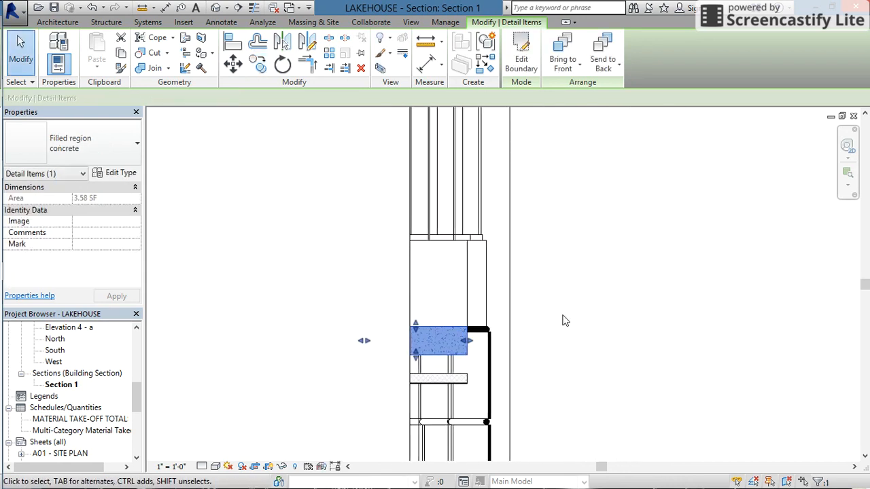
pyautogui.press('Escape')
# Start placing a detail component, check the available types, and open the US Imperial library to load another family.
pyautogui.moveTo(514, 297)
pyautogui.mouseDown(button='middle')
pyautogui.moveTo(455, 301)
pyautogui.moveTo(462, 299)
pyautogui.mouseUp(button='middle')
pyautogui.scroll(-2, 460, 309)
pyautogui.scroll(3, 436, 325)
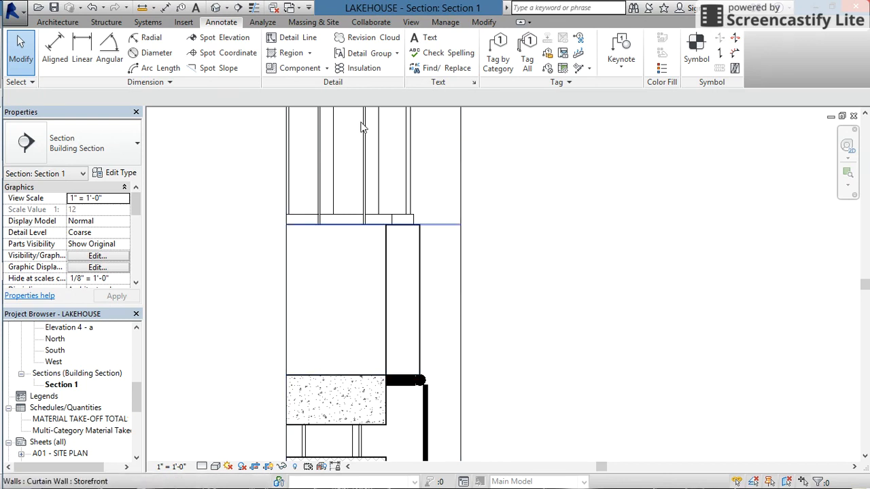
pyautogui.click(299, 68)
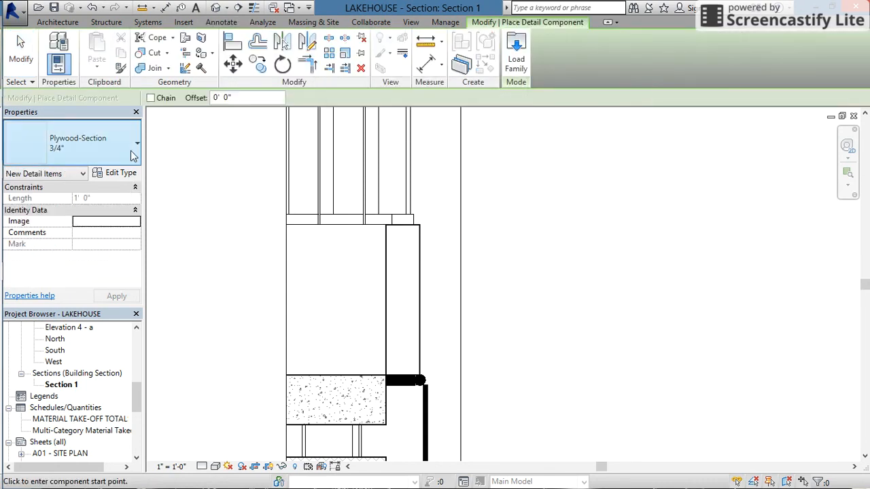
pyautogui.click(133, 153)
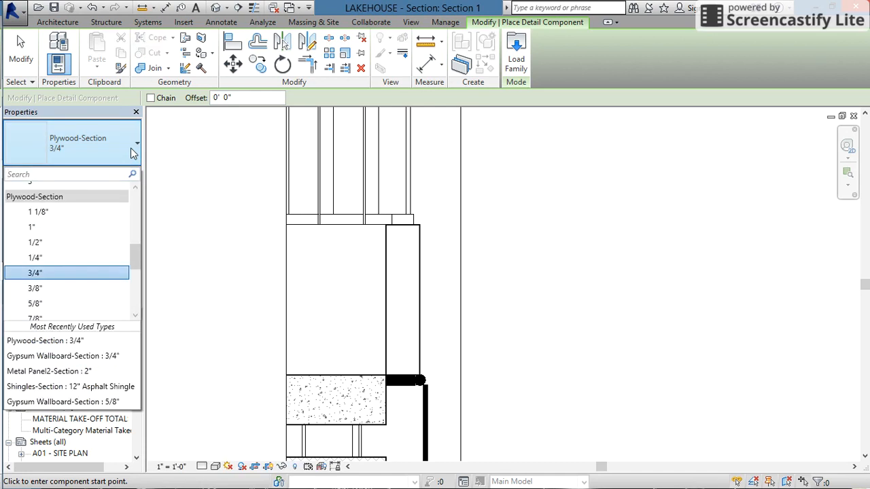
pyautogui.click(627, 181)
pyautogui.click(519, 69)
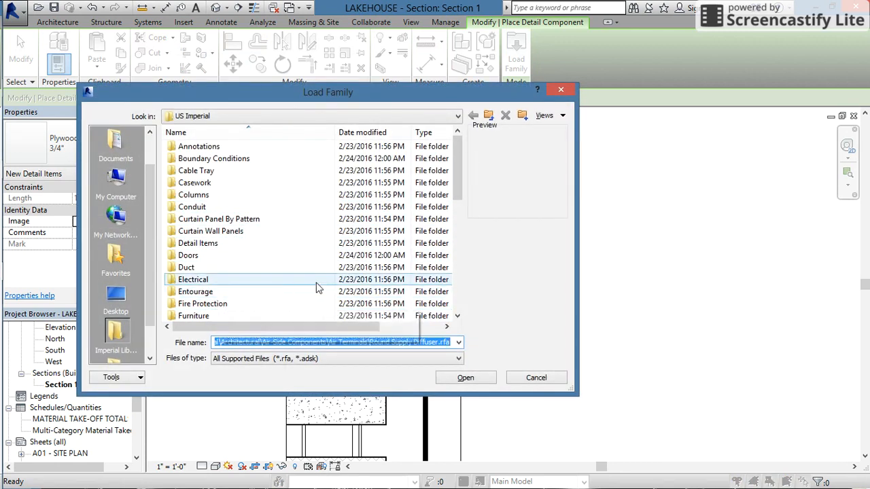
pyautogui.moveTo(462, 186); pyautogui.dragTo(456, 199)
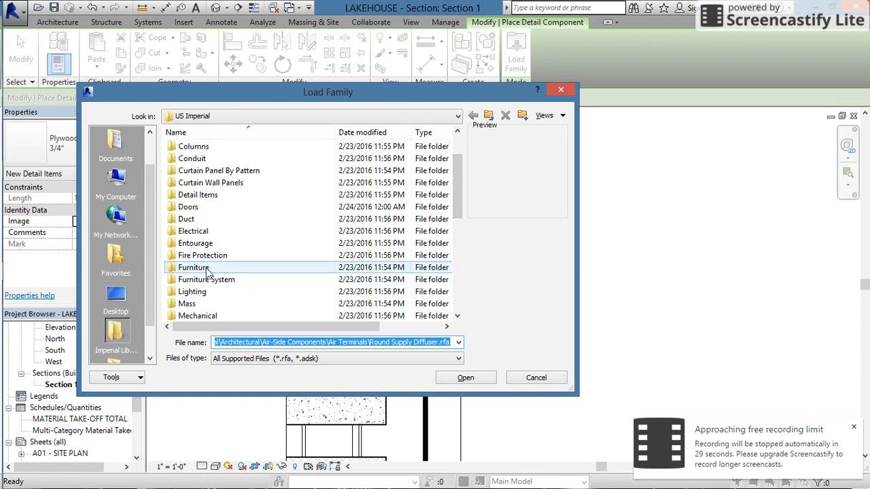